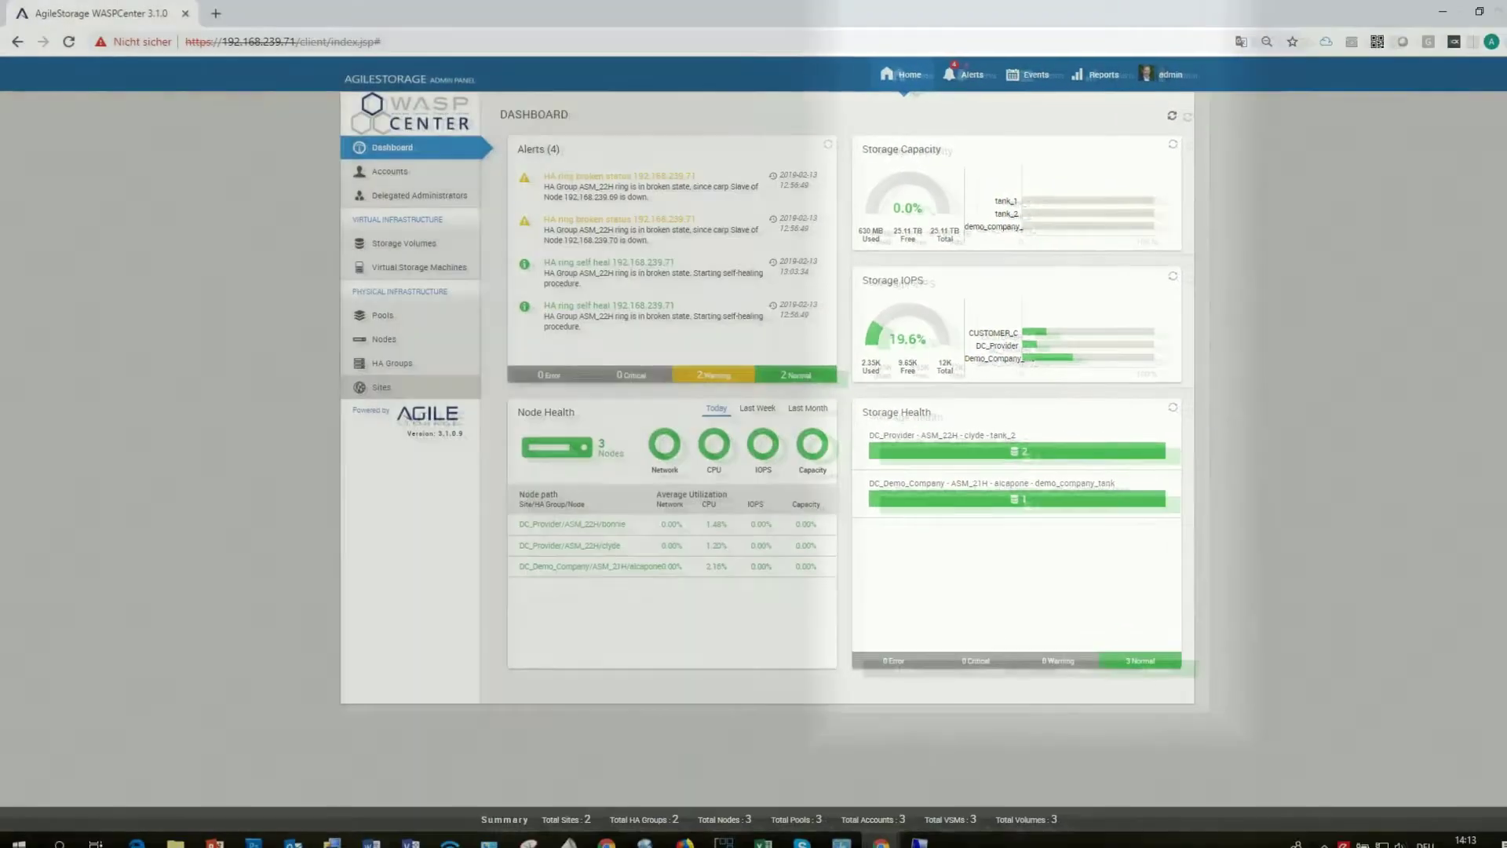
# - Examine the sites including DC_Demo_Company, the HA group ASM_22H, and the smb_provider volume of vsm2
pyautogui.click(384, 381)
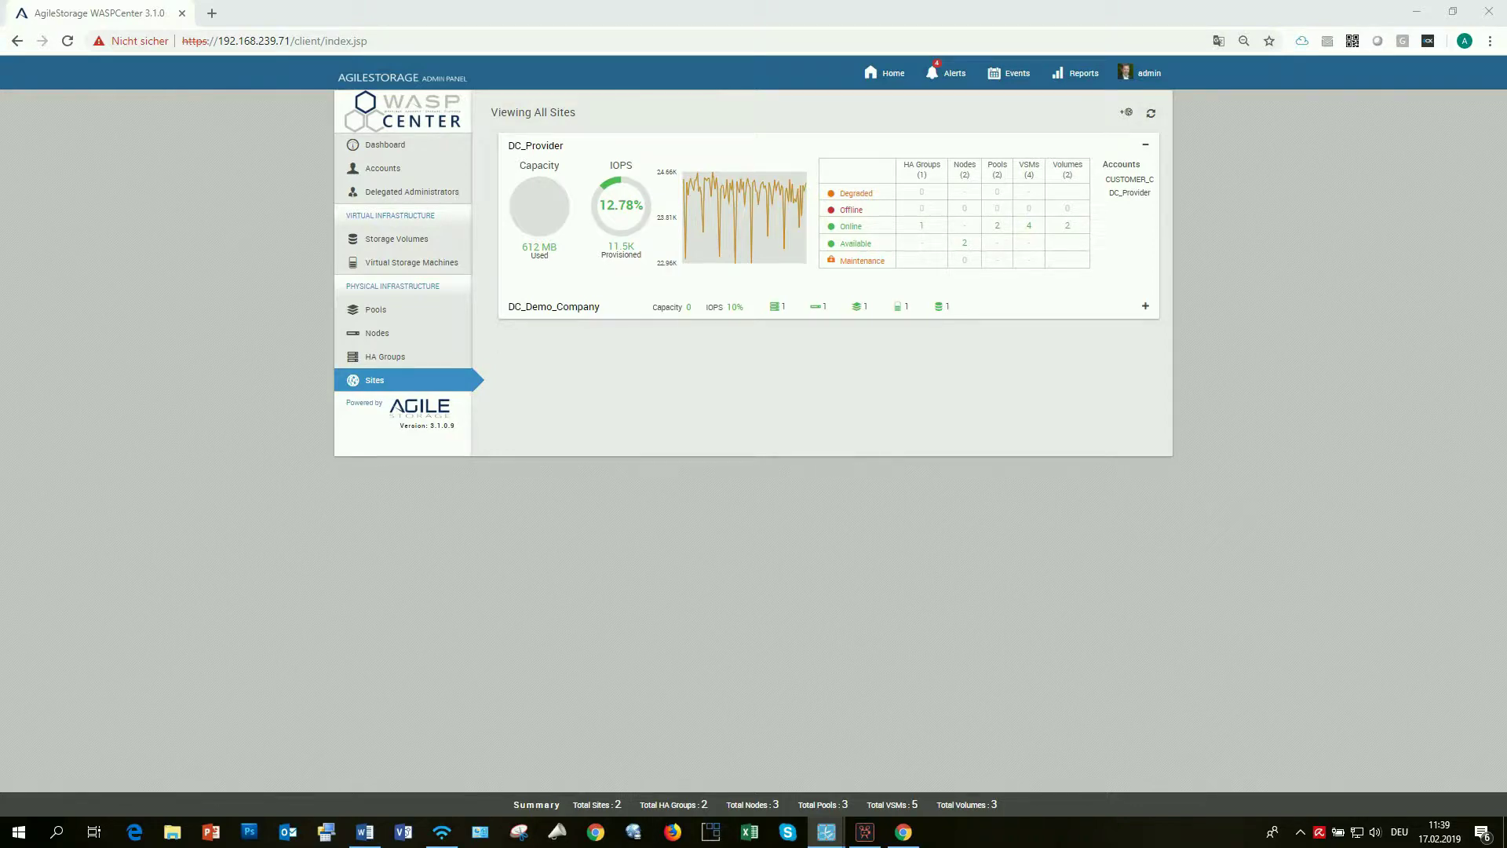
pyautogui.click(1145, 306)
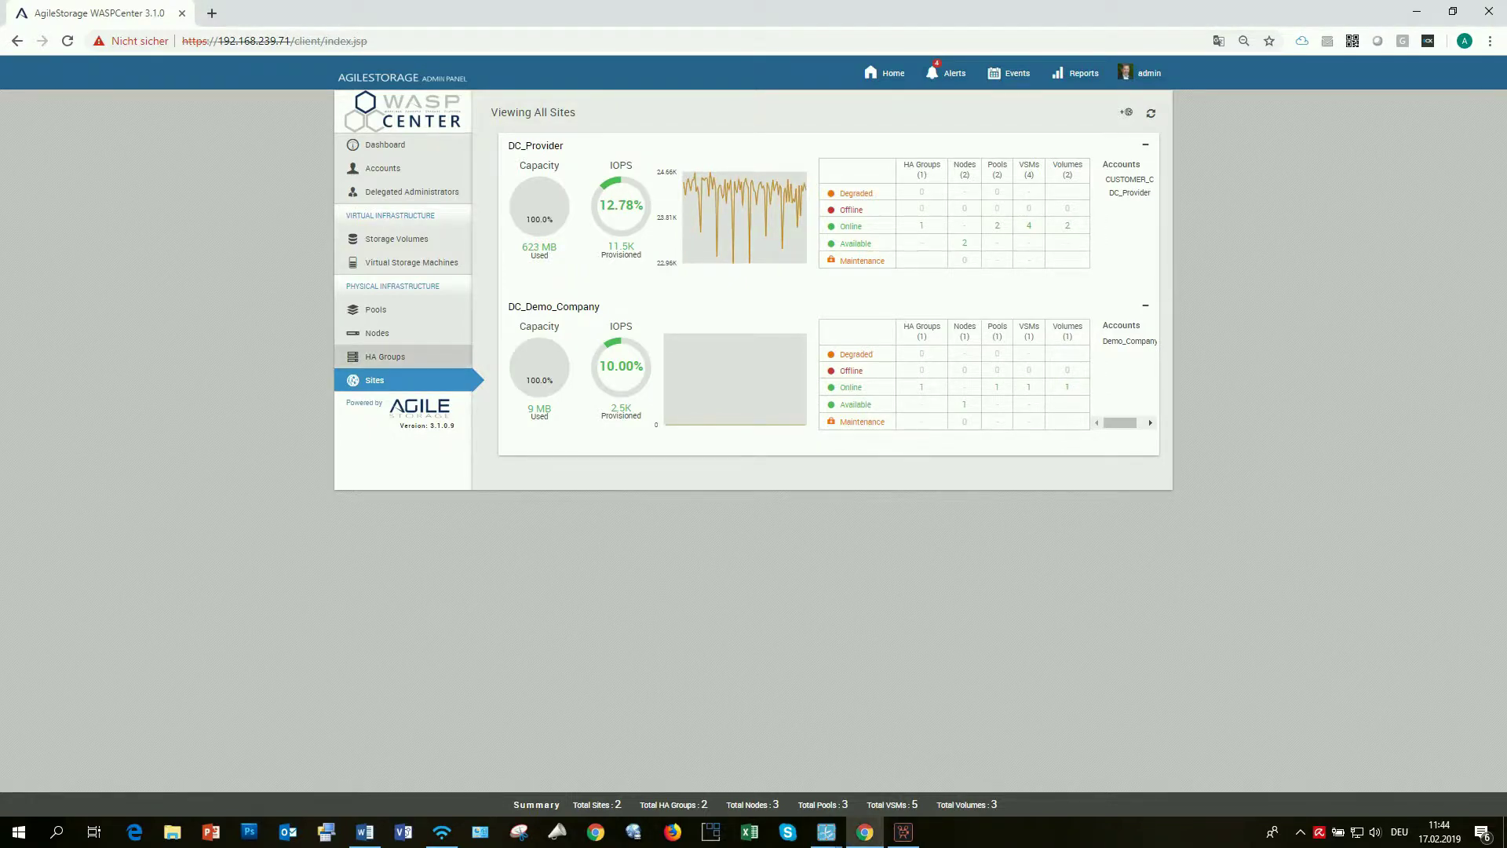
pyautogui.click(385, 357)
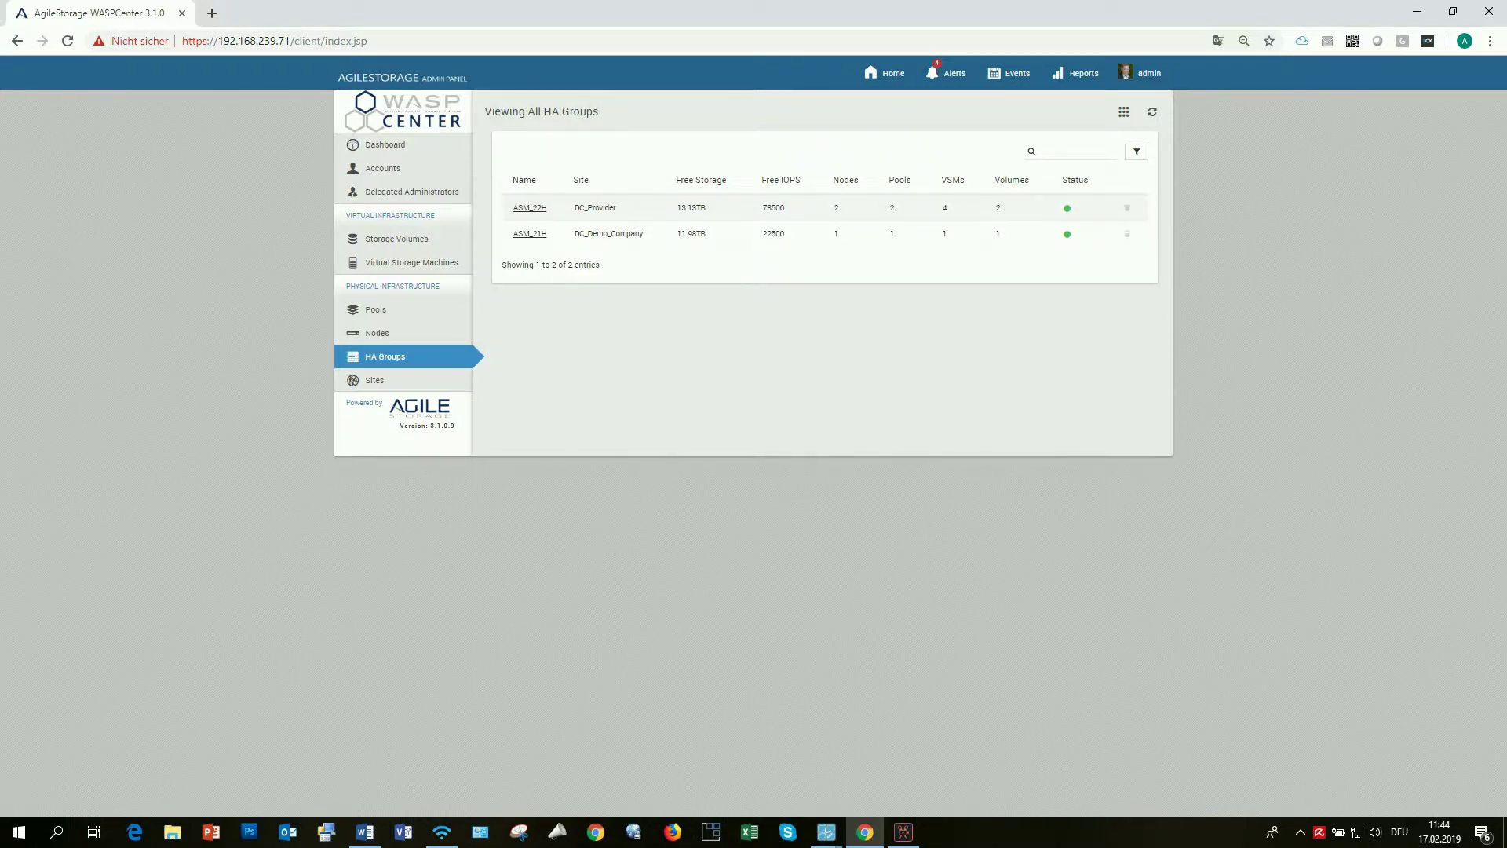
pyautogui.click(530, 208)
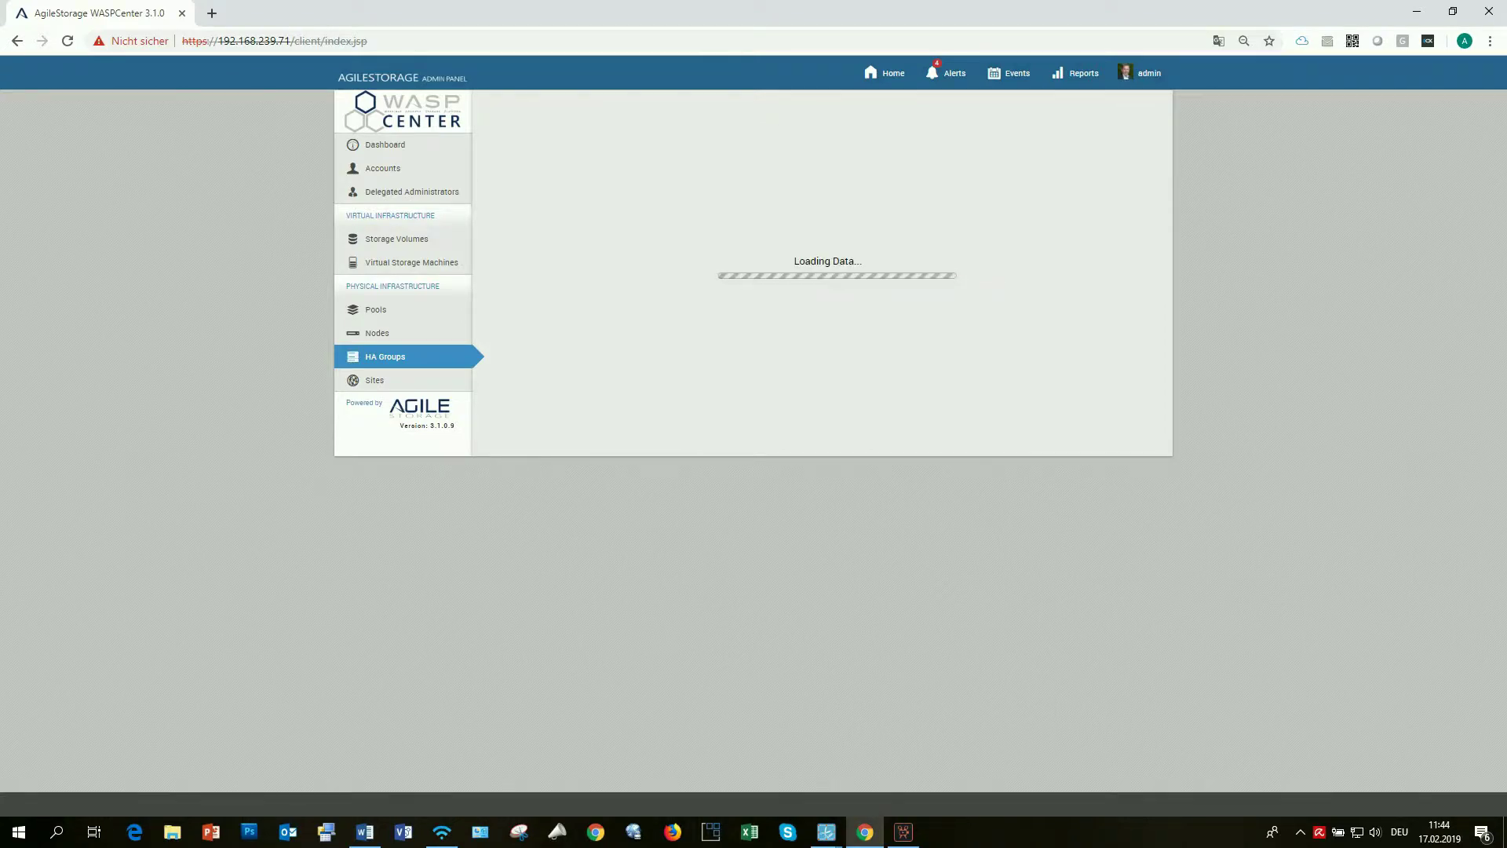
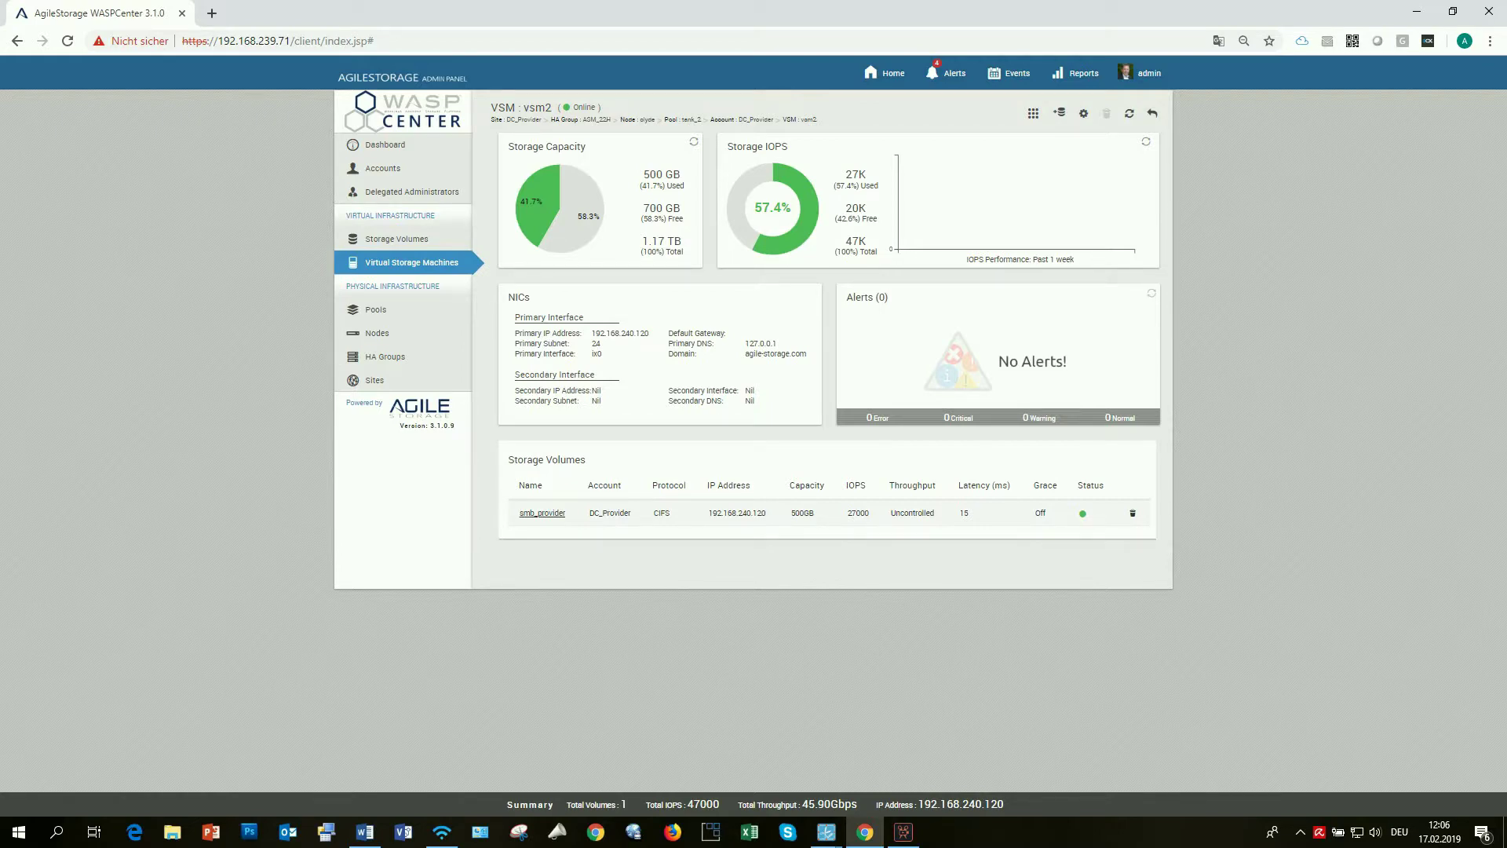
pyautogui.click(542, 514)
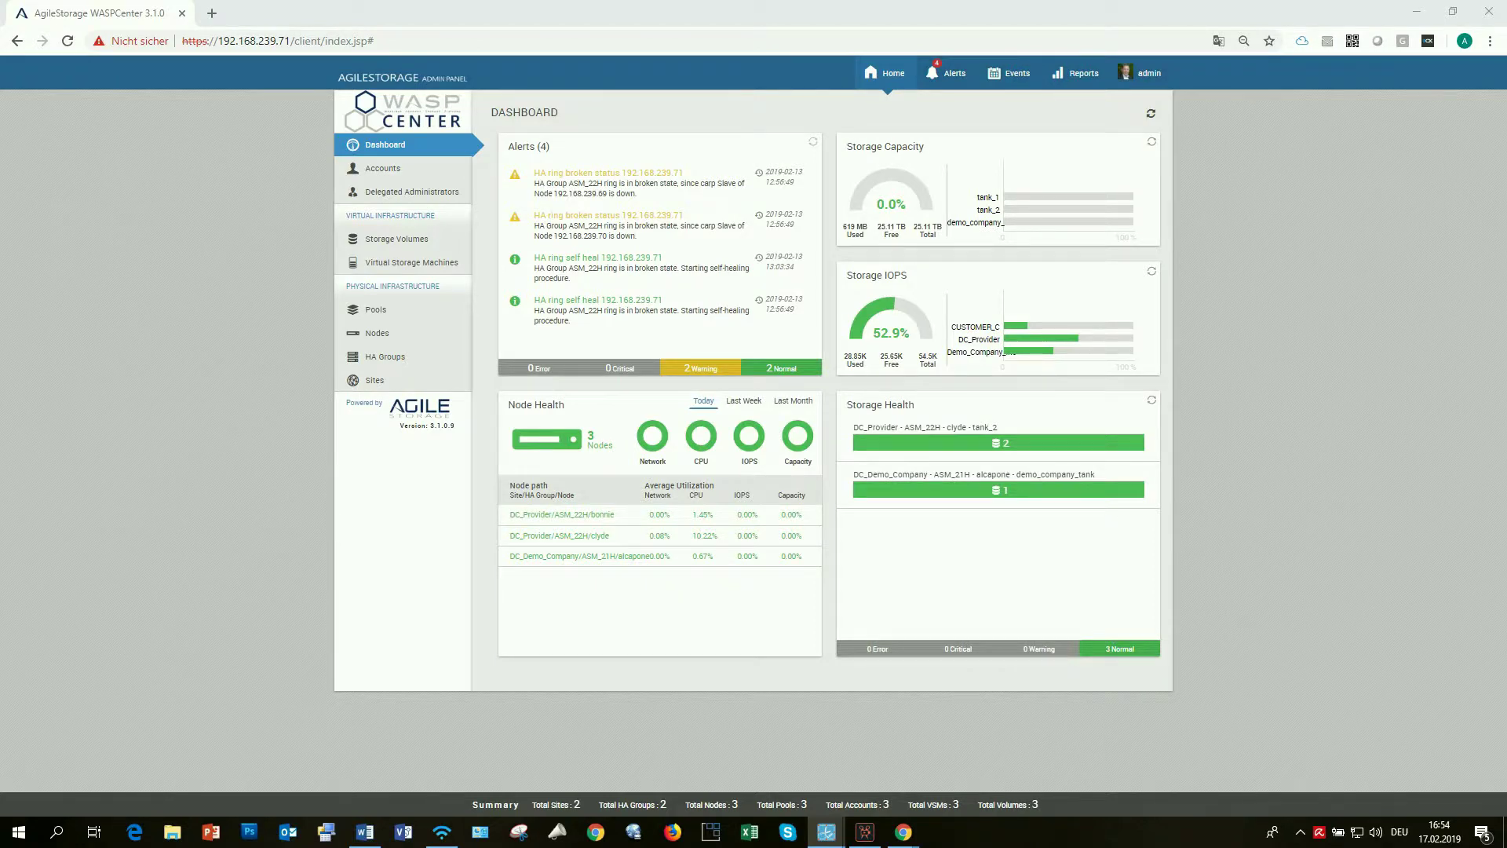
# - Start provisioning a virtual storage machine for the DC_Provider account and name it new_vsm
pyautogui.click(412, 263)
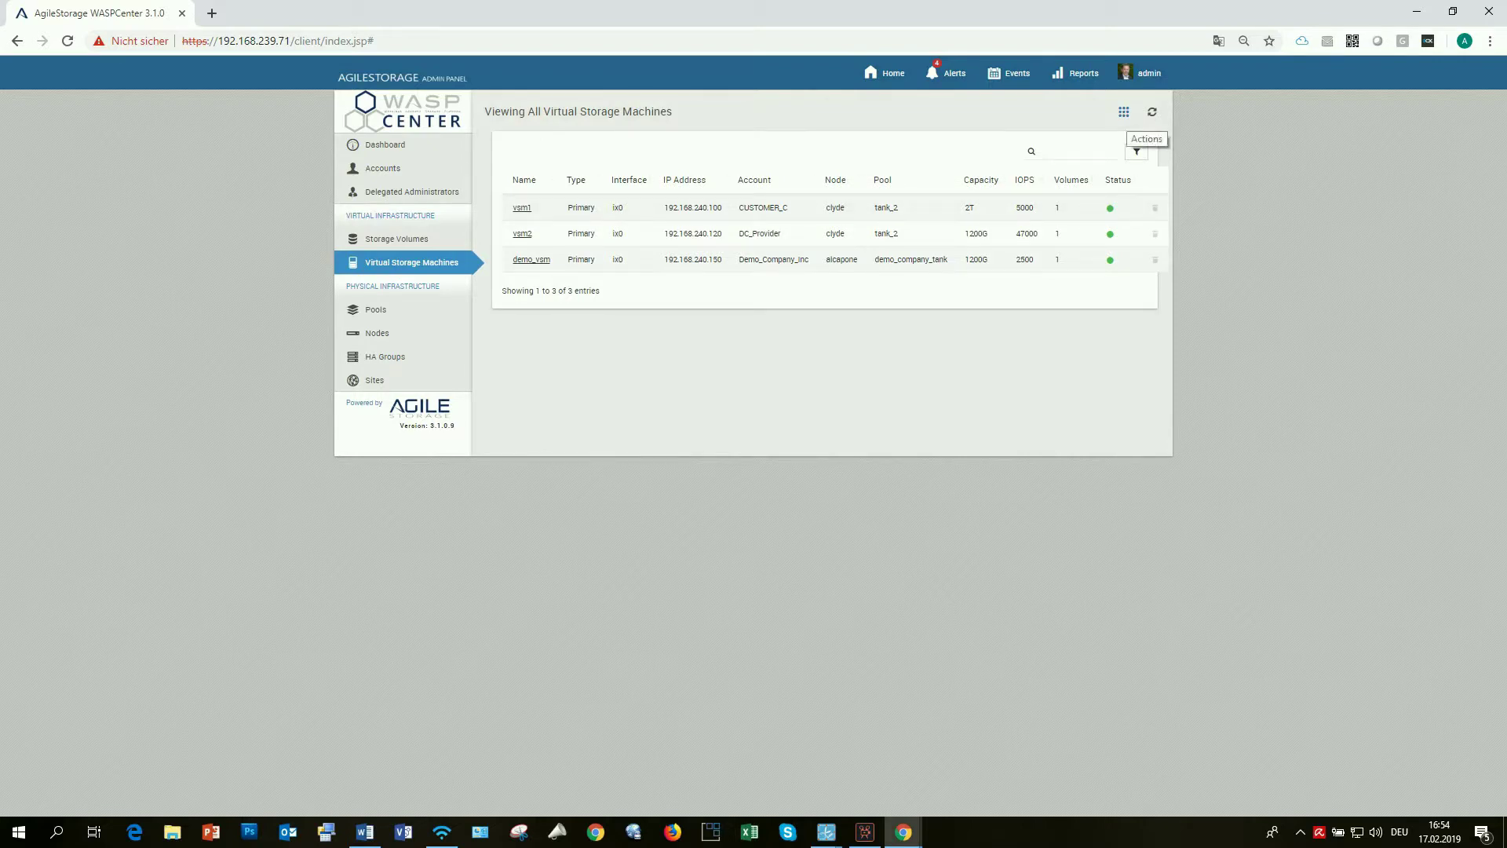
pyautogui.click(1124, 112)
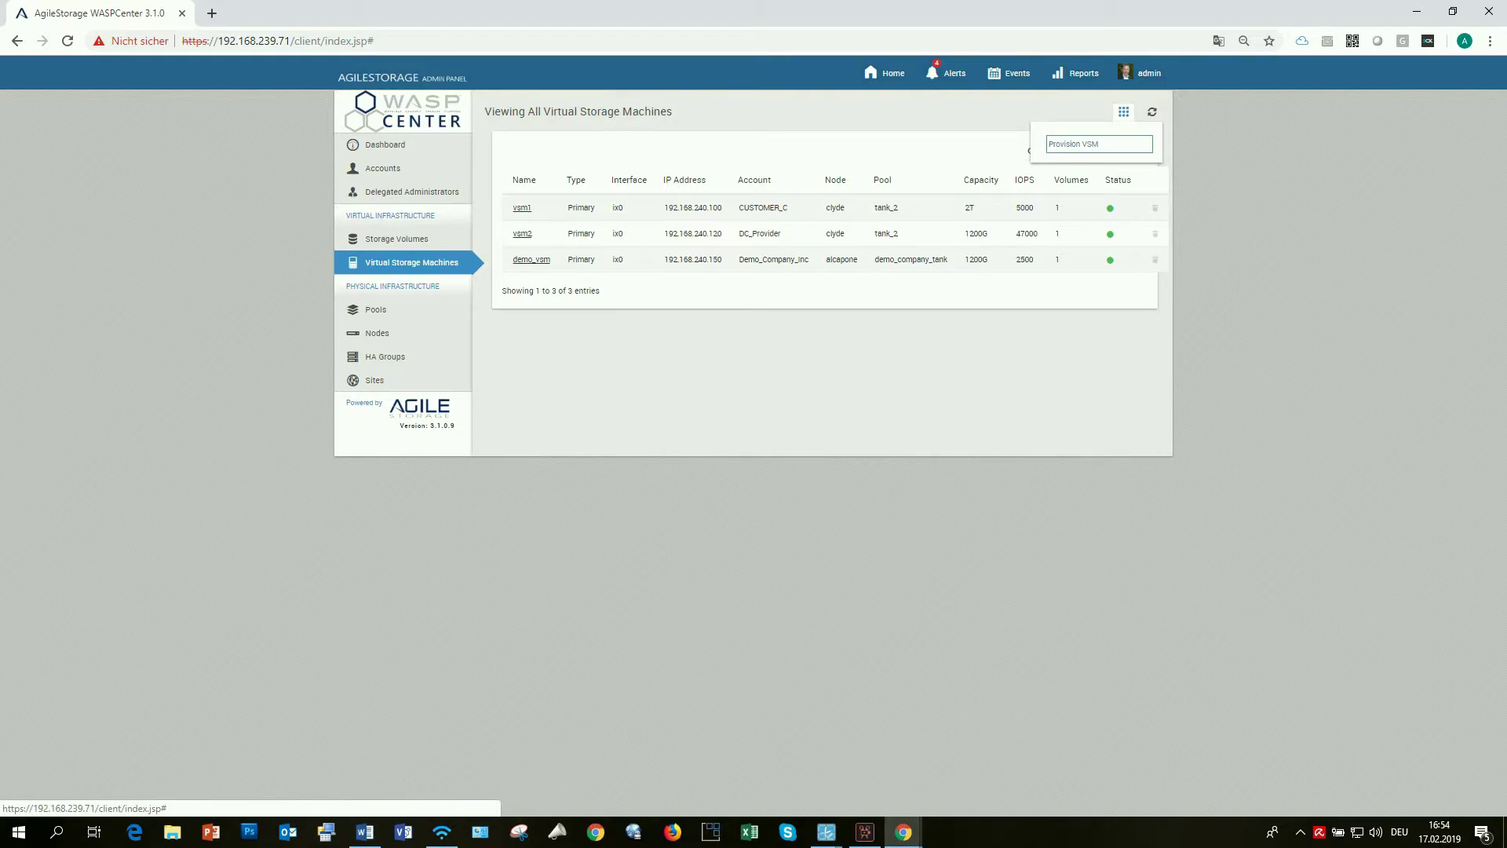
pyautogui.click(1099, 144)
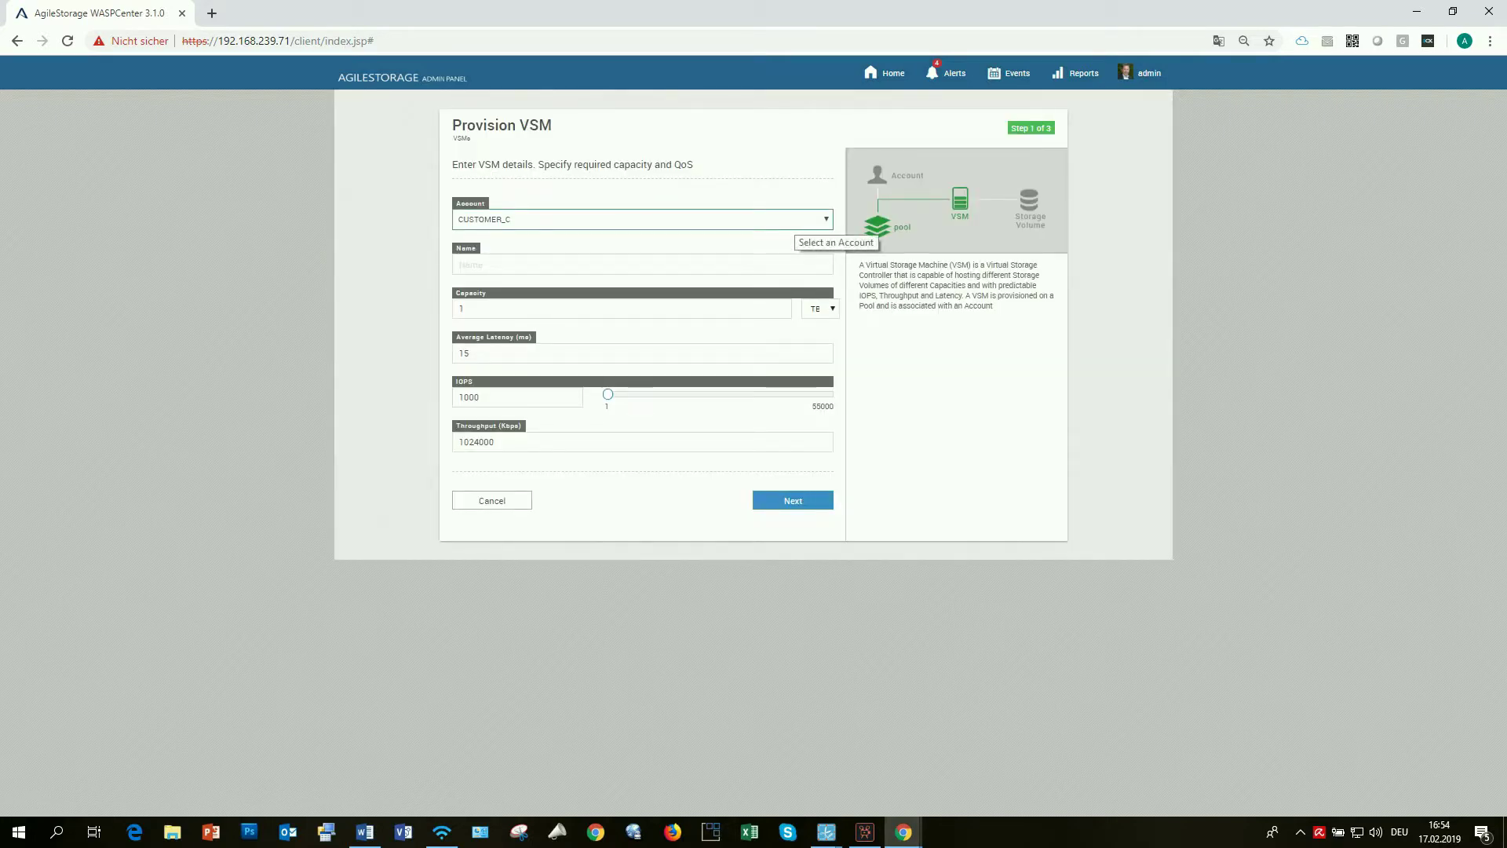
pyautogui.click(791, 222)
pyautogui.click(785, 247)
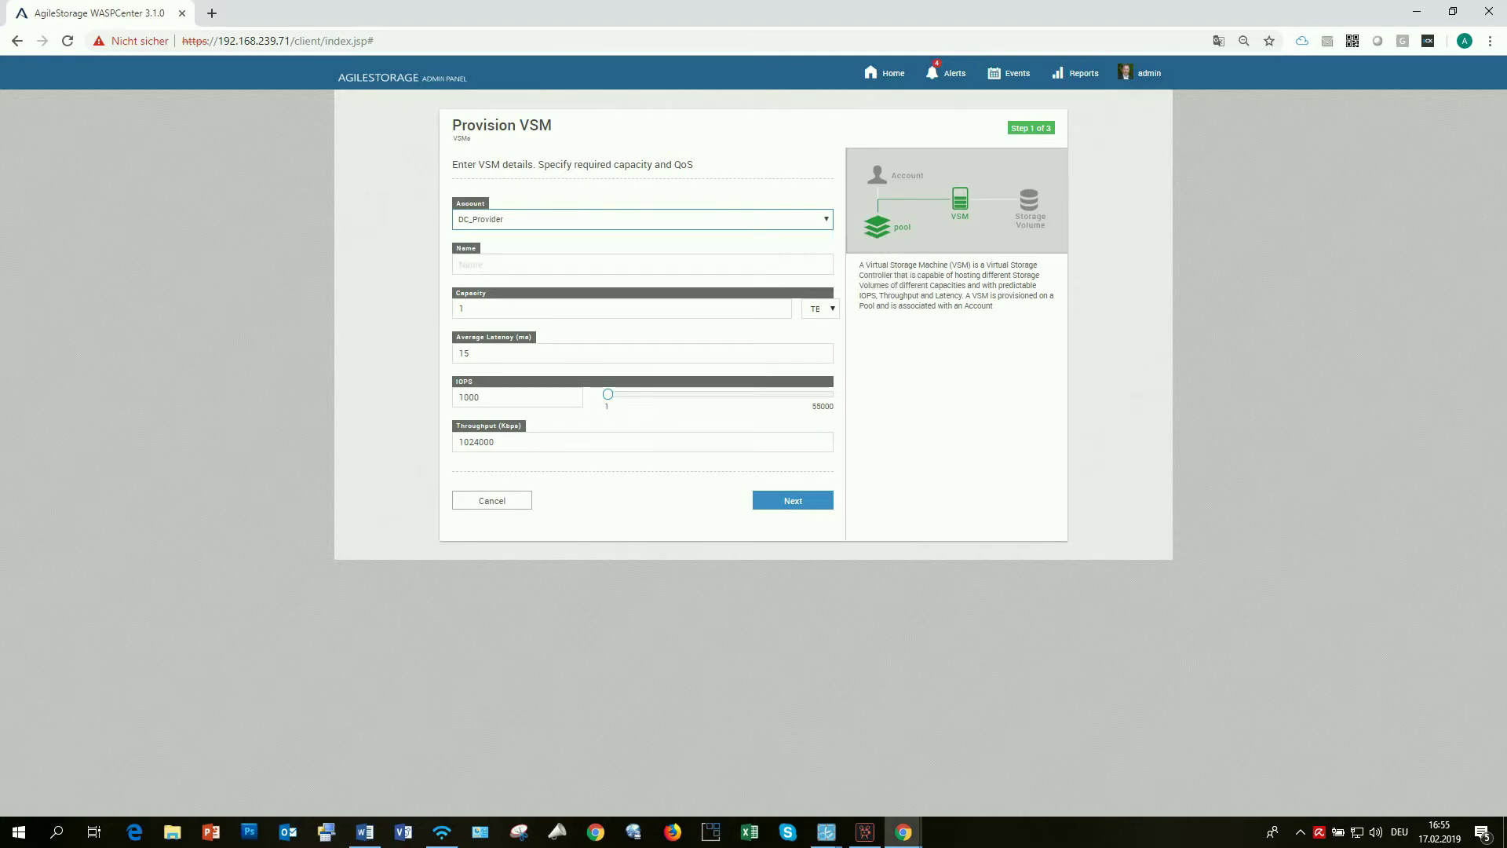
pyautogui.click(706, 265)
pyautogui.write('ne')
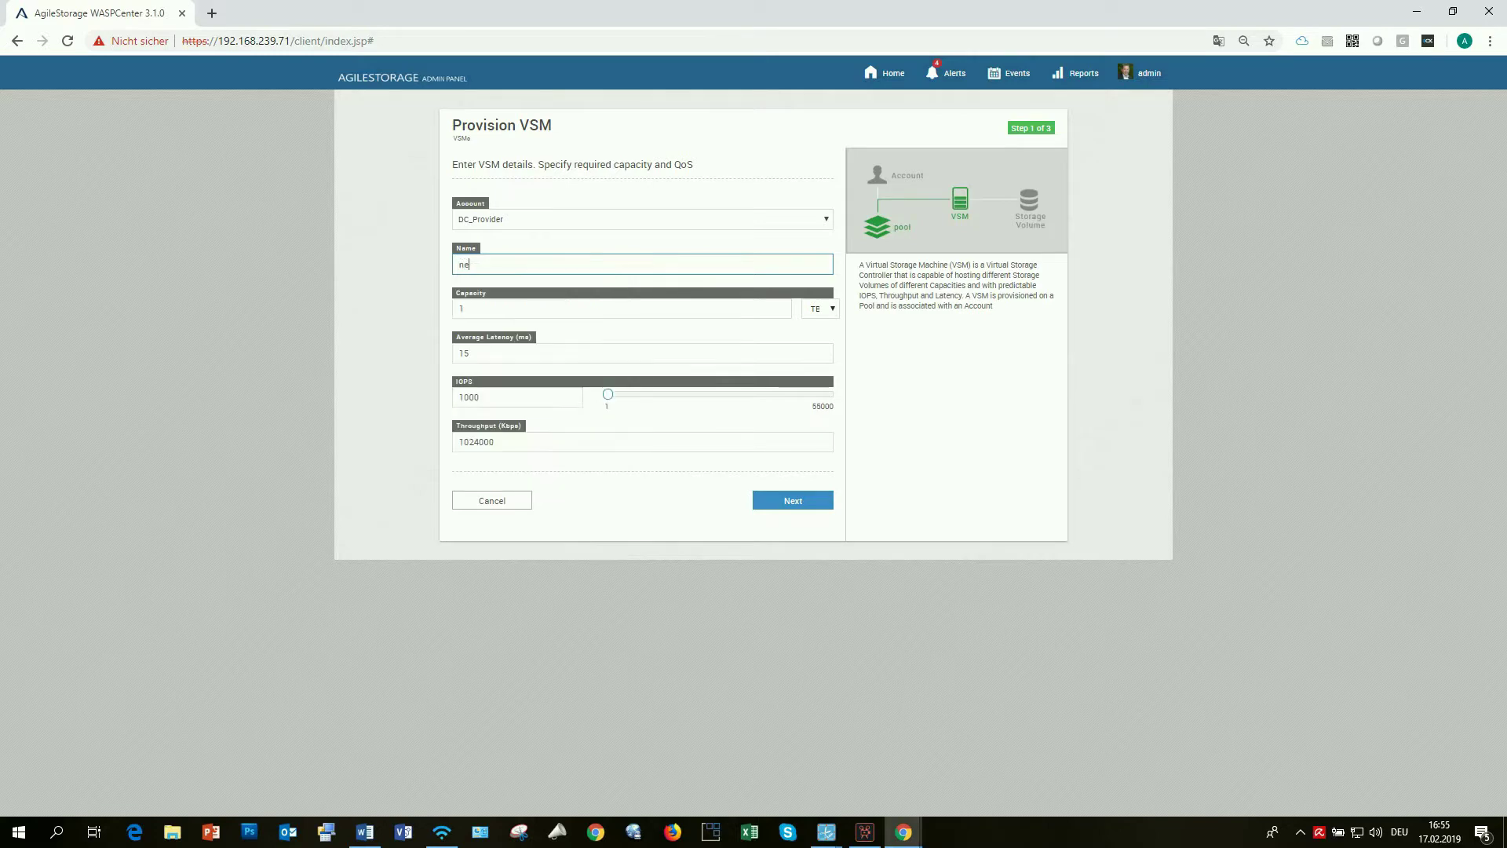
pyautogui.write('w_vsm')
# - Set the capacity of the new virtual storage machine to 1400 GB
pyautogui.press('Tab')
pyautogui.write('1')
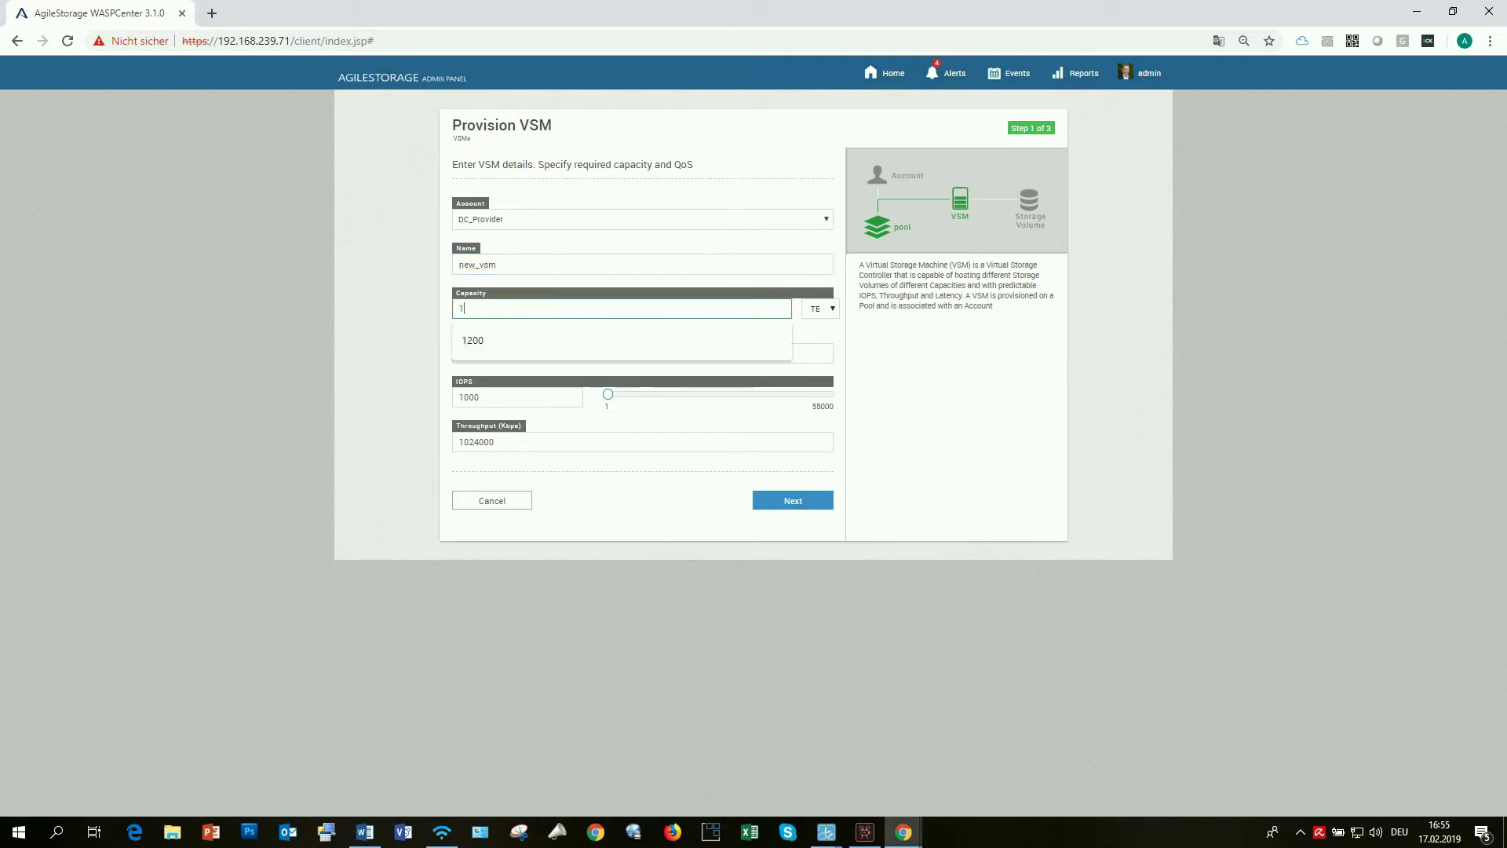
pyautogui.press('BackSpace')
pyautogui.write('1400')
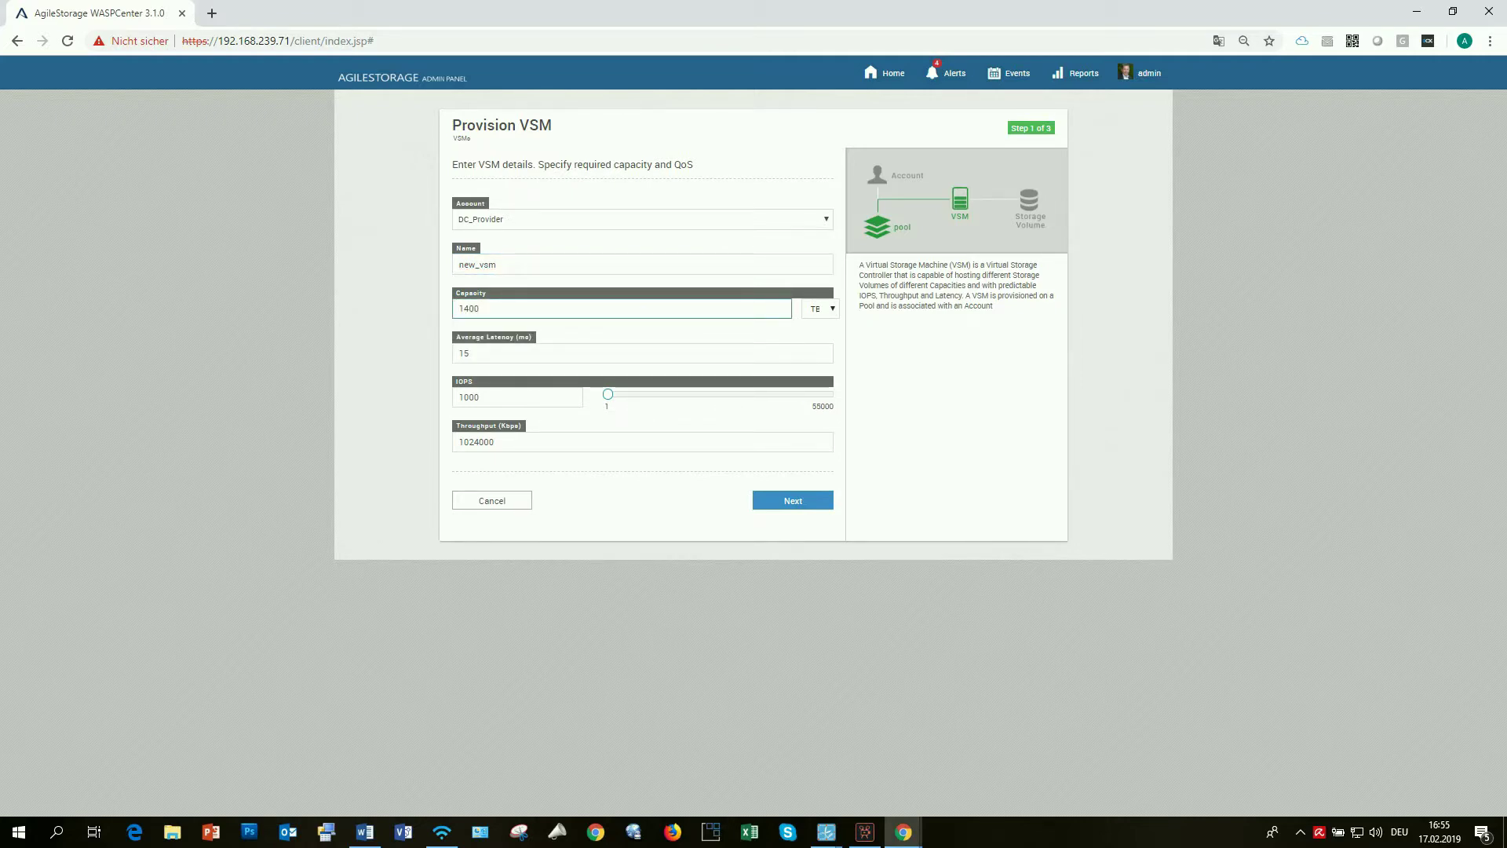
pyautogui.click(826, 309)
pyautogui.click(819, 337)
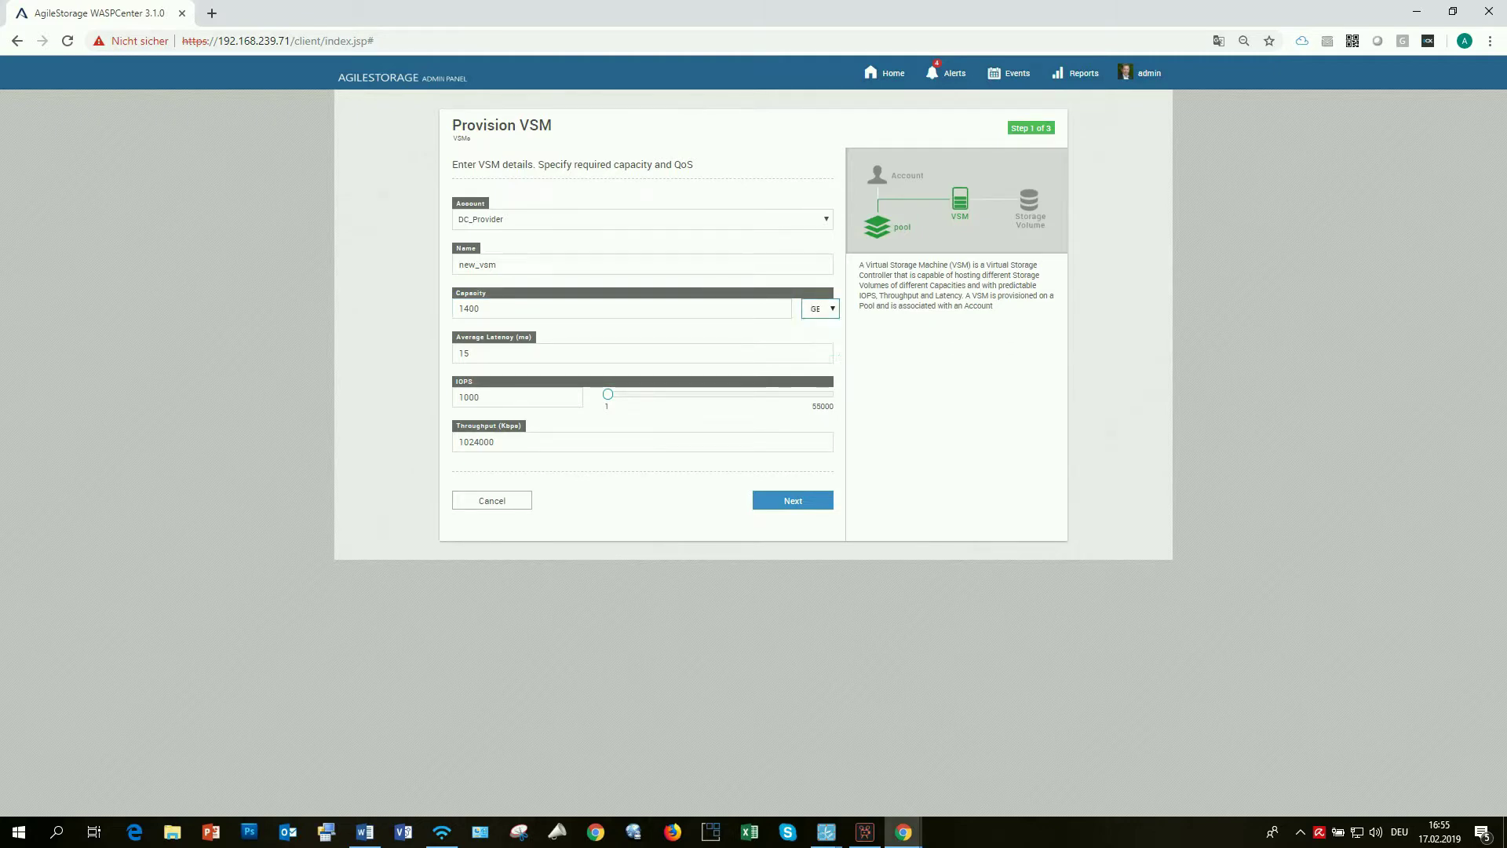
# - Set the virtual storage machine's IOPS to 18000 and select the pool tank_2 for it
pyautogui.click(480, 397)
pyautogui.doubleClick(480, 397)
pyautogui.write('1')
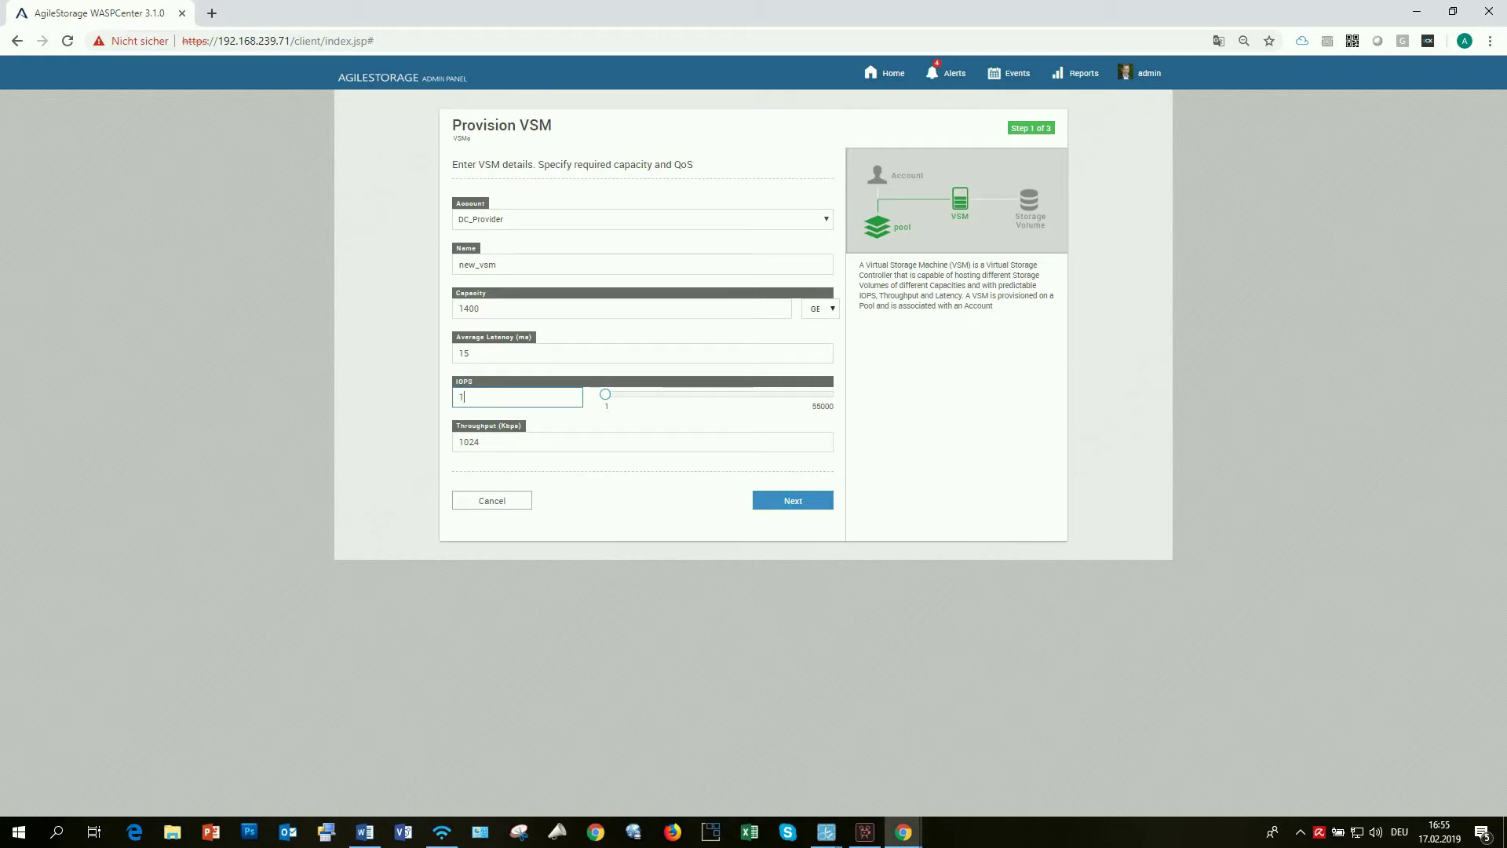
pyautogui.write('8000')
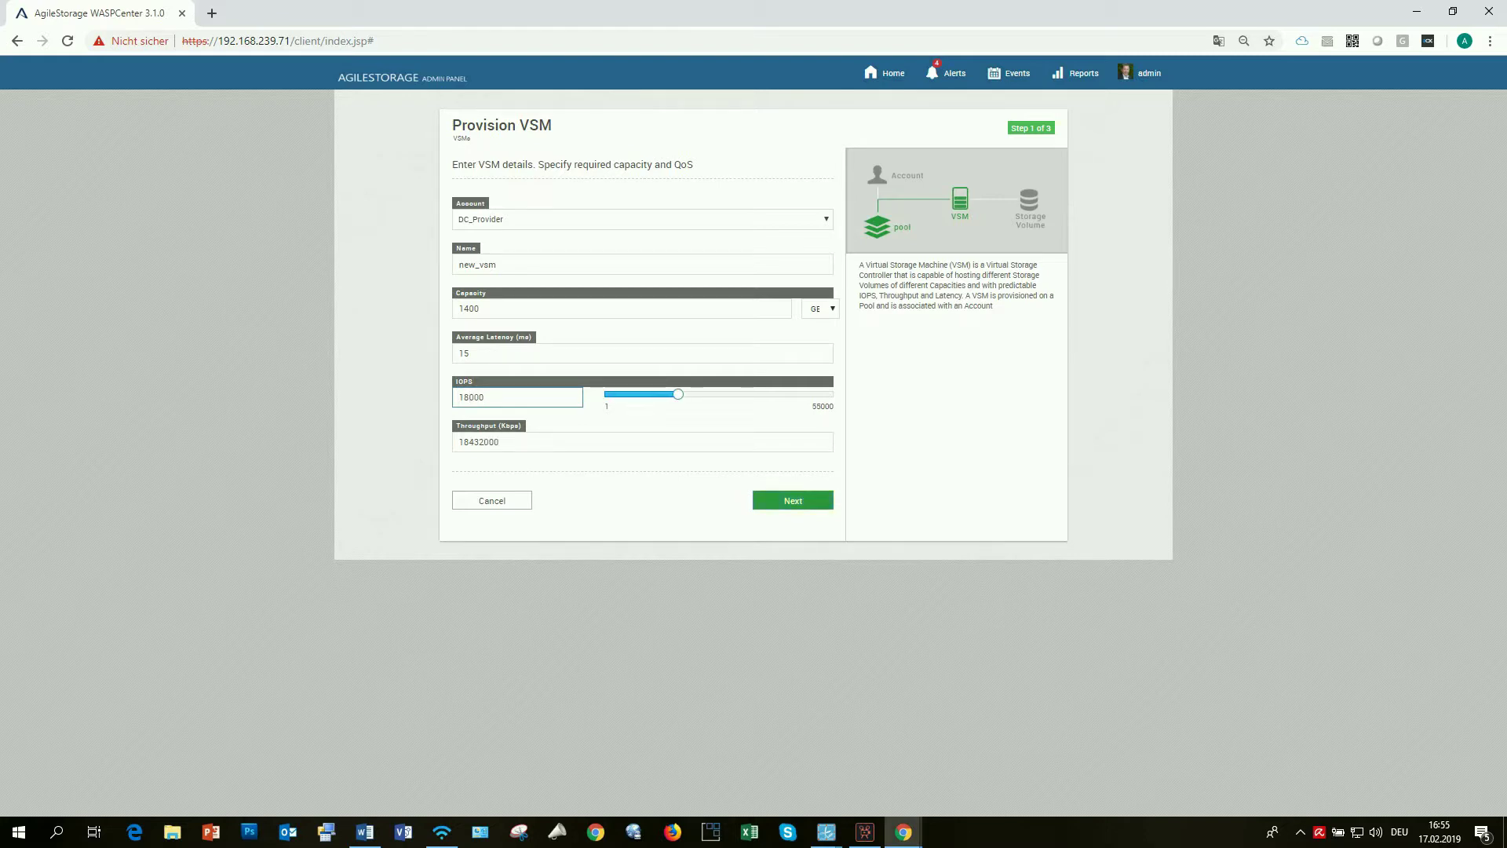
pyautogui.click(793, 500)
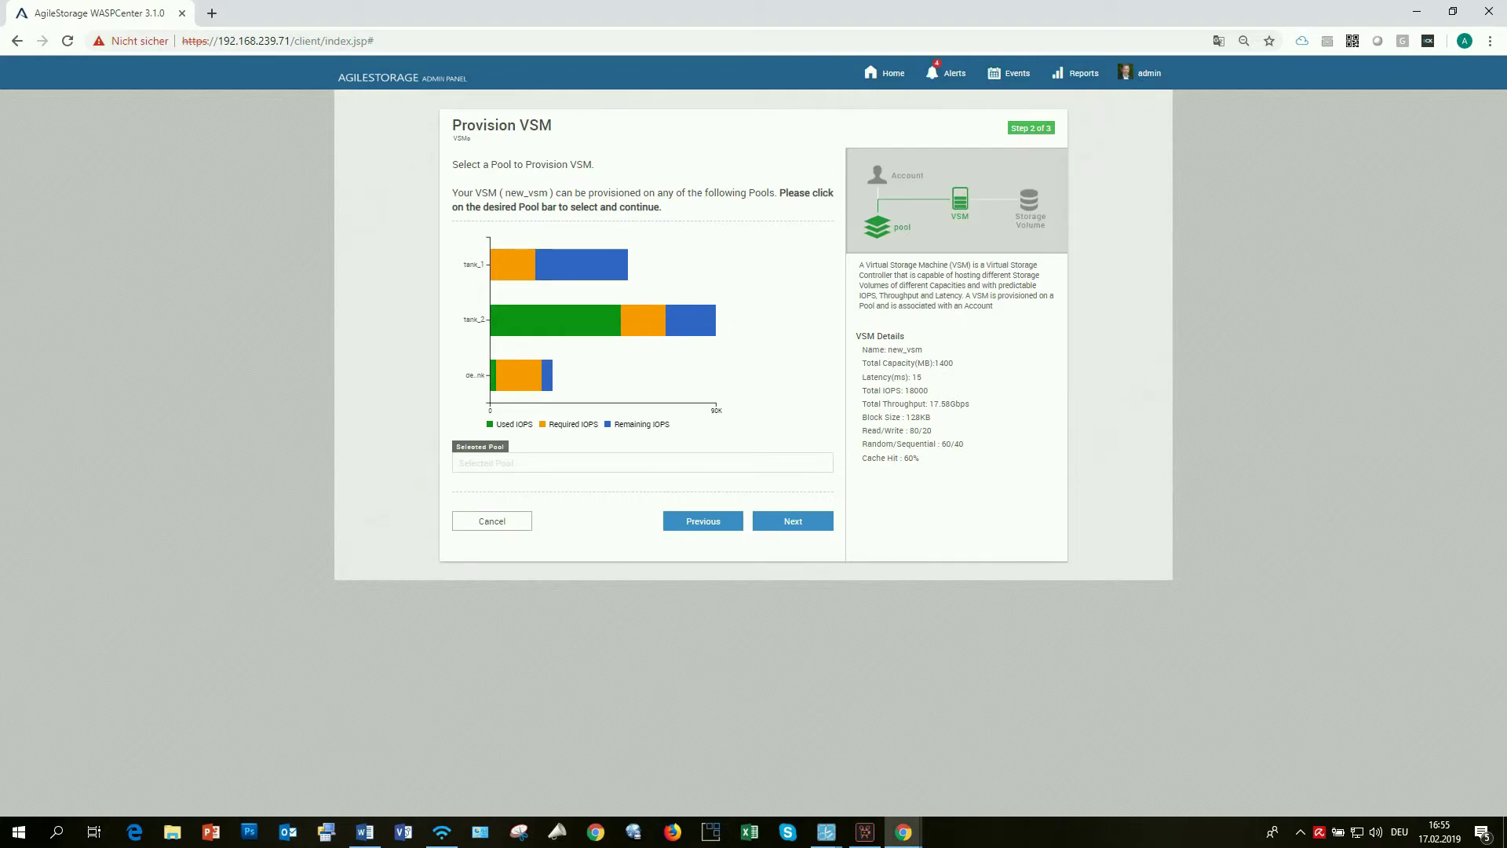
pyautogui.click(577, 320)
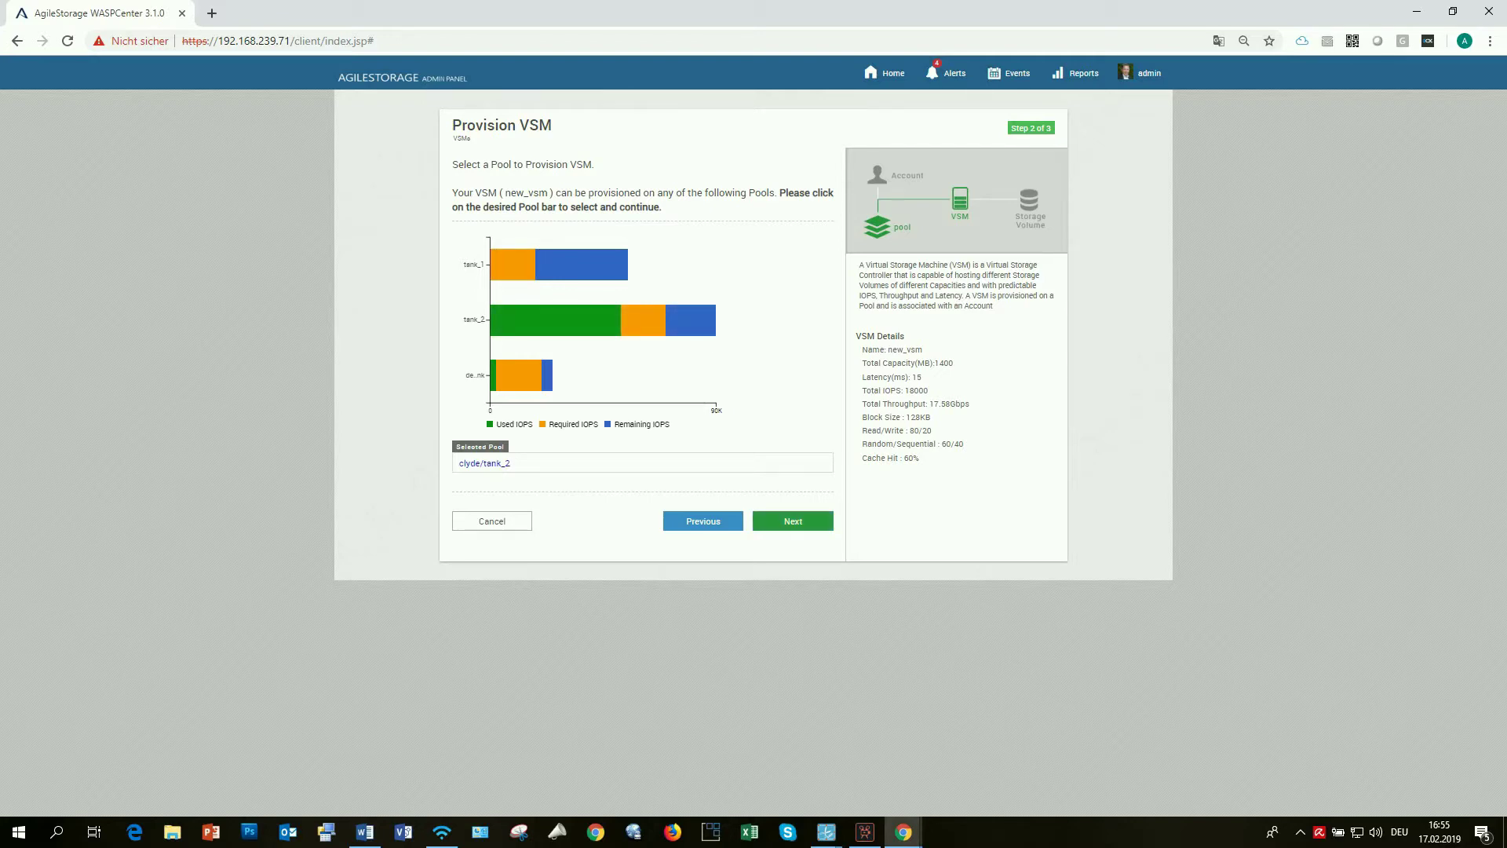
pyautogui.click(793, 521)
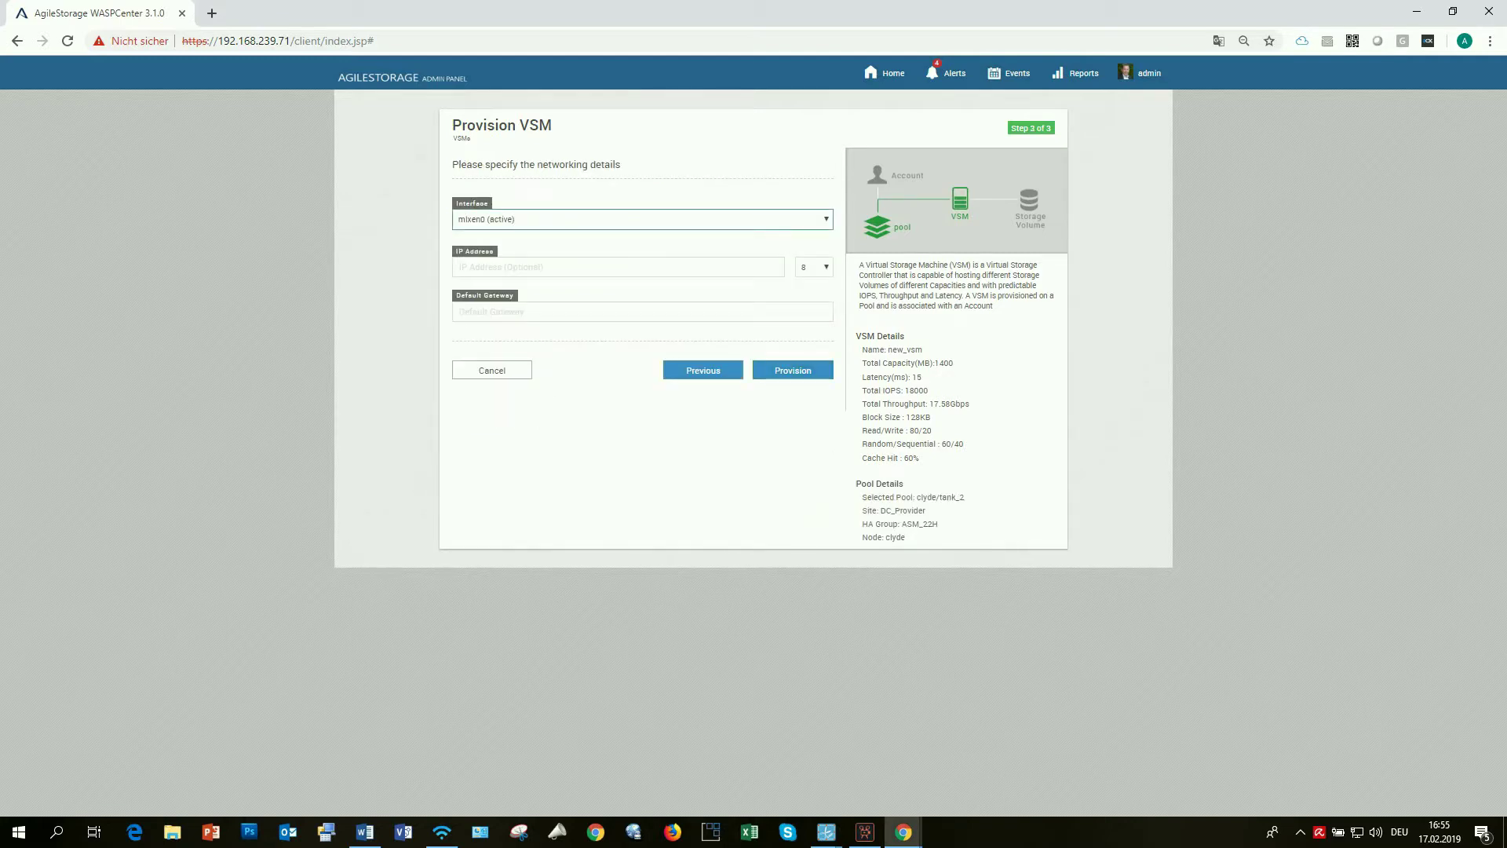
# - Provision the virtual storage machine on interface ix1 with IP address 192.168.240.160 and subnet prefix 24
pyautogui.click(825, 220)
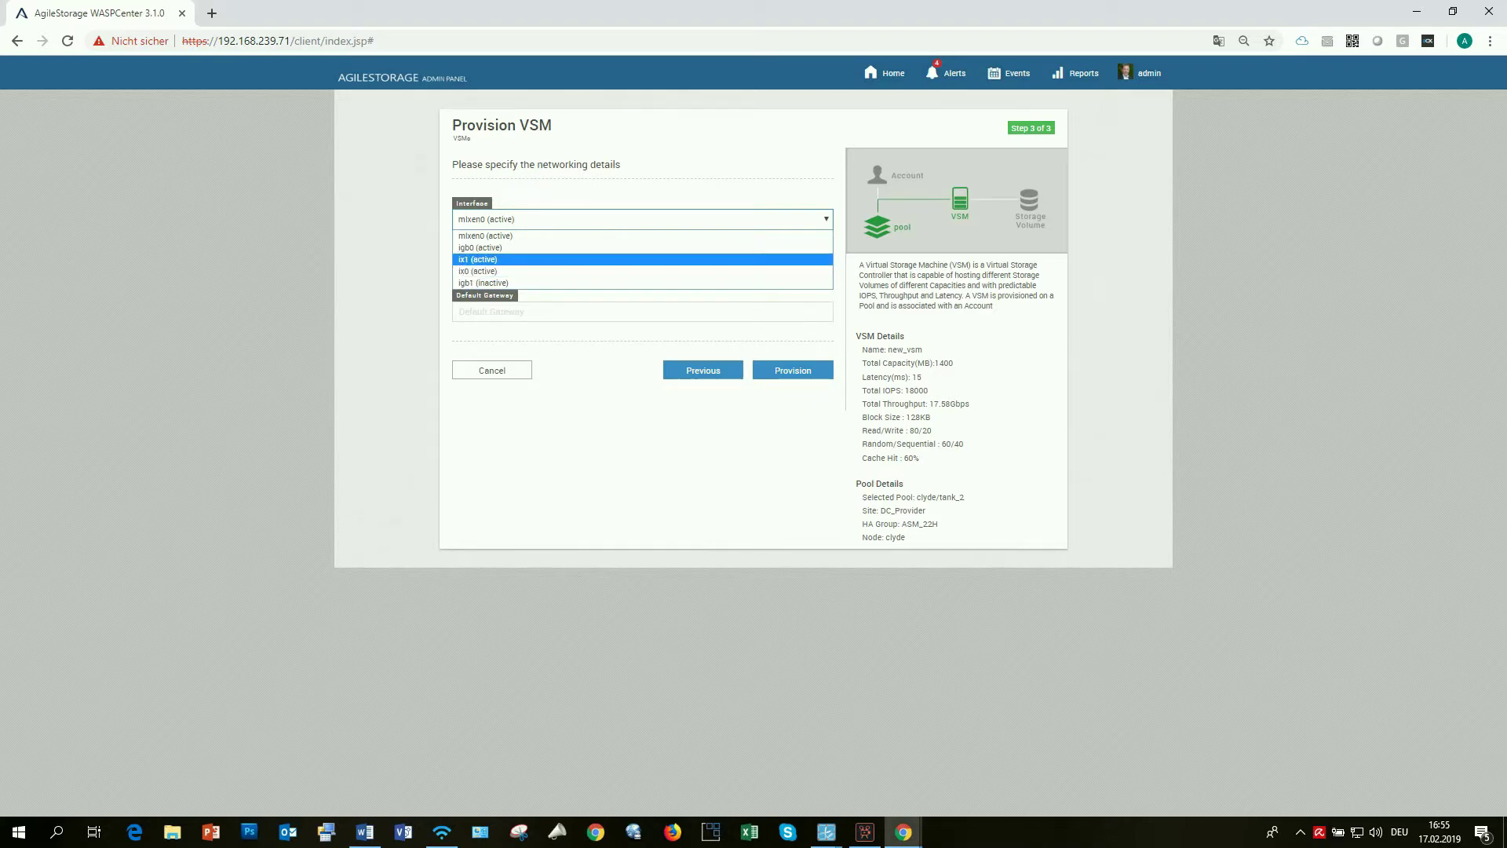
pyautogui.click(765, 259)
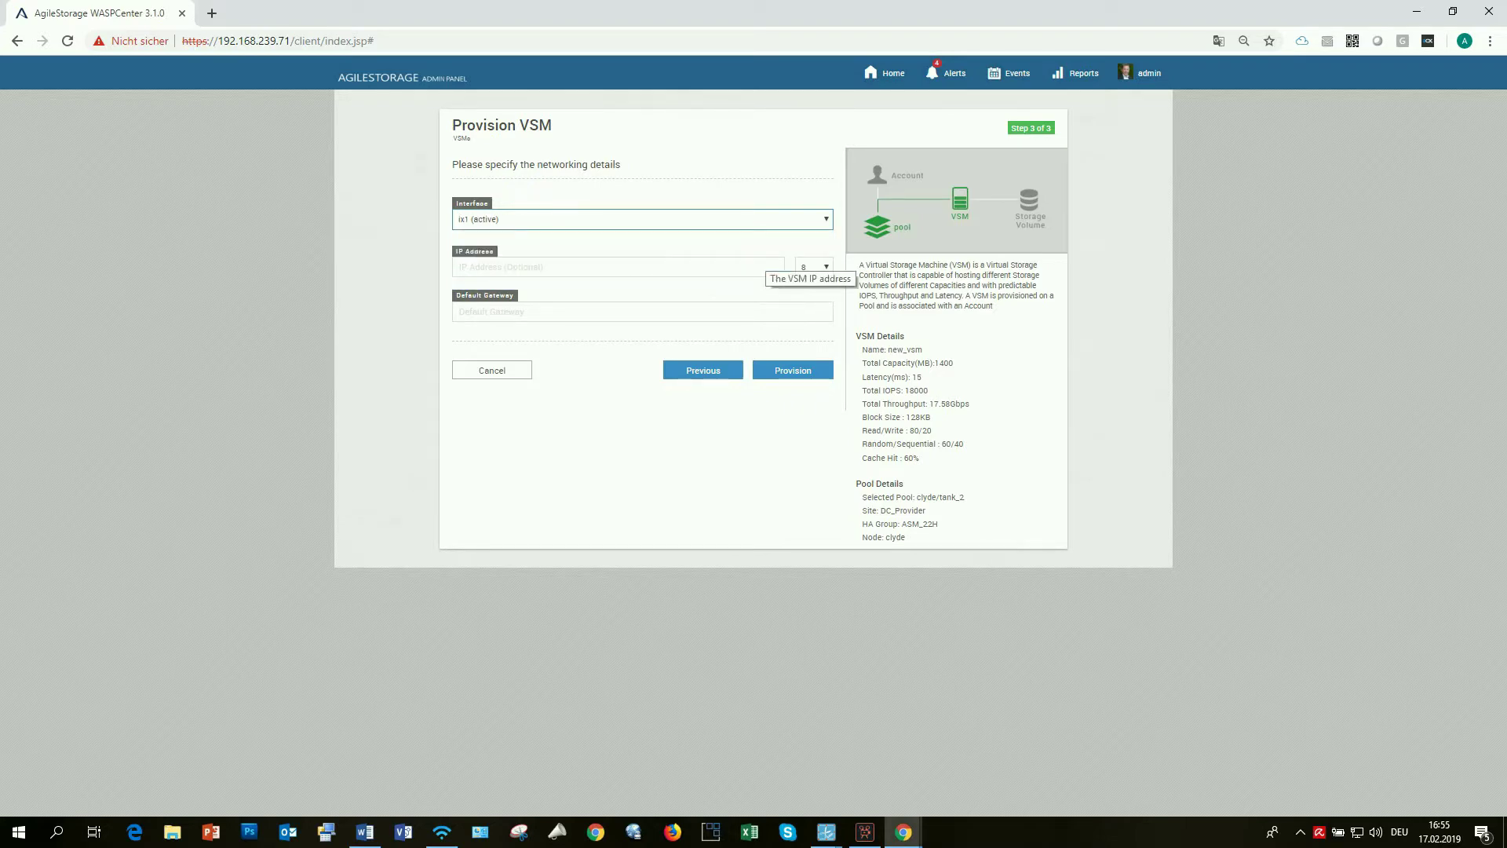
pyautogui.click(758, 261)
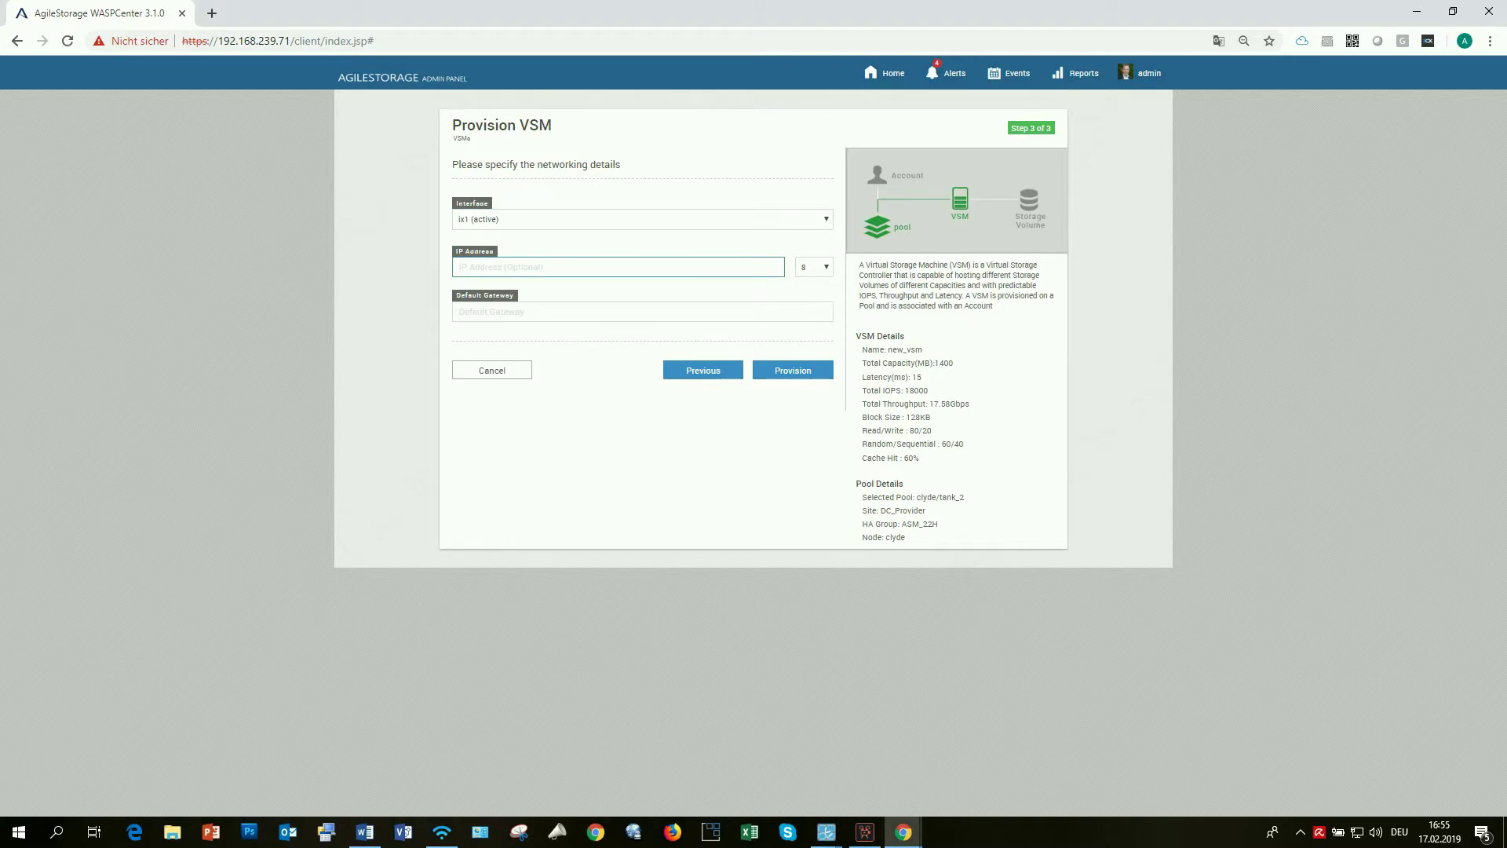
pyautogui.write('192.168.240.160')
pyautogui.click(814, 267)
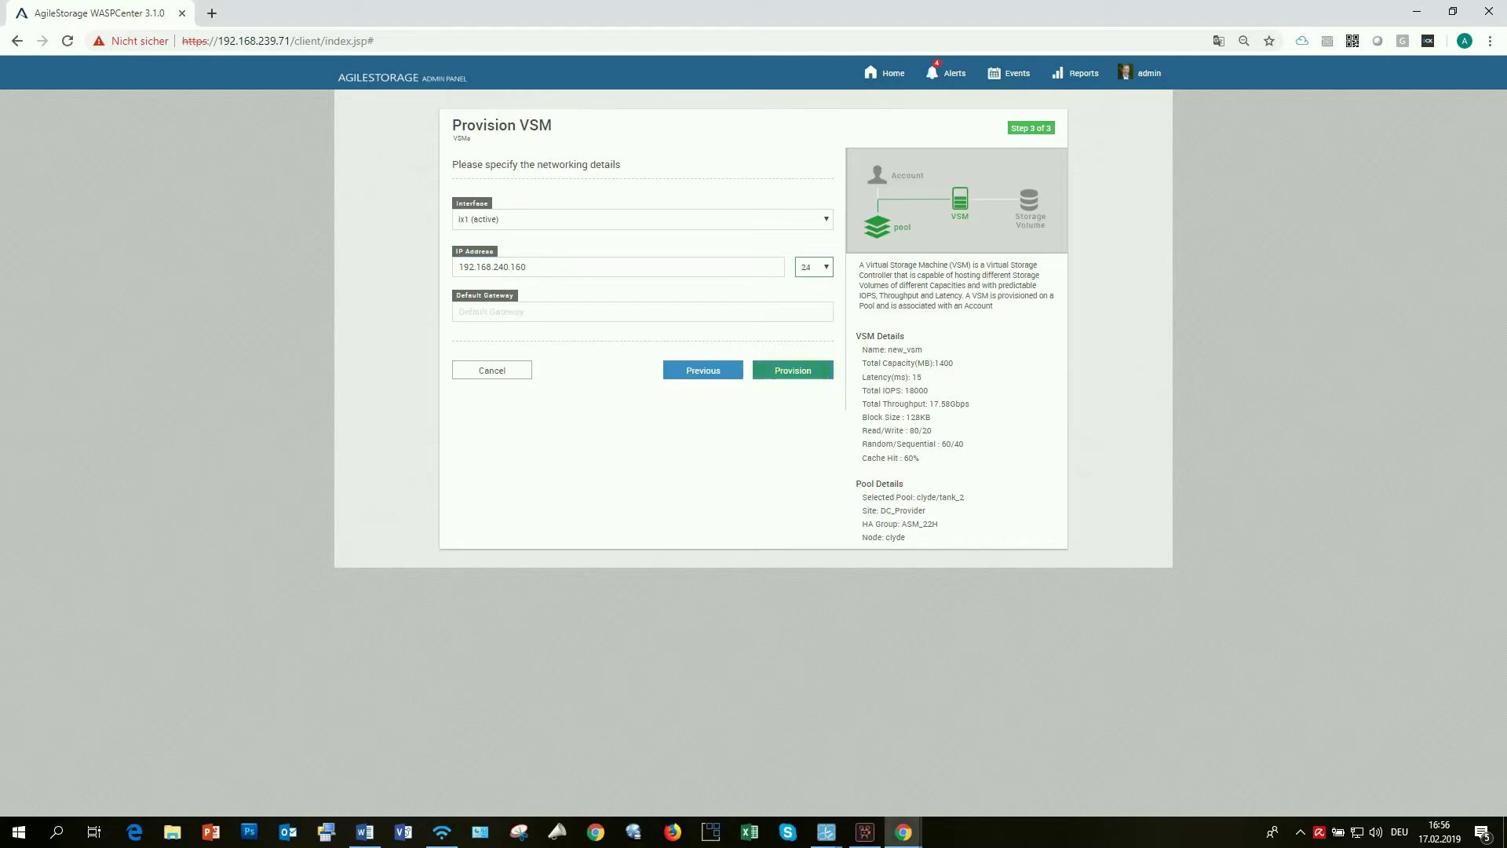
pyautogui.click(793, 369)
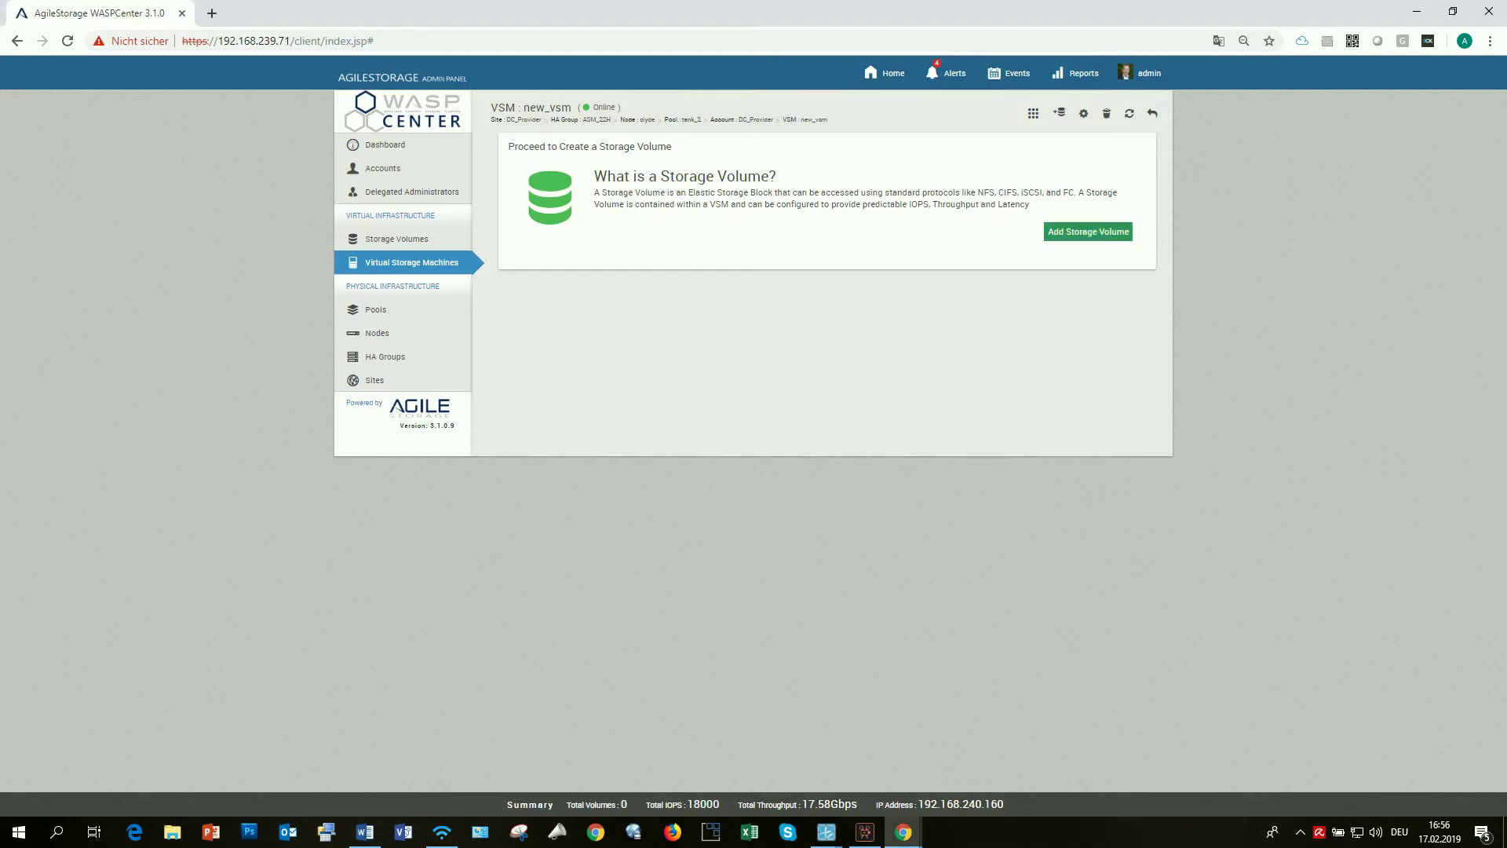
# - Add a storage volume named smb_new to the new virtual storage machine, with 600 GB capacity and 2500 required IOPS
pyautogui.click(1088, 231)
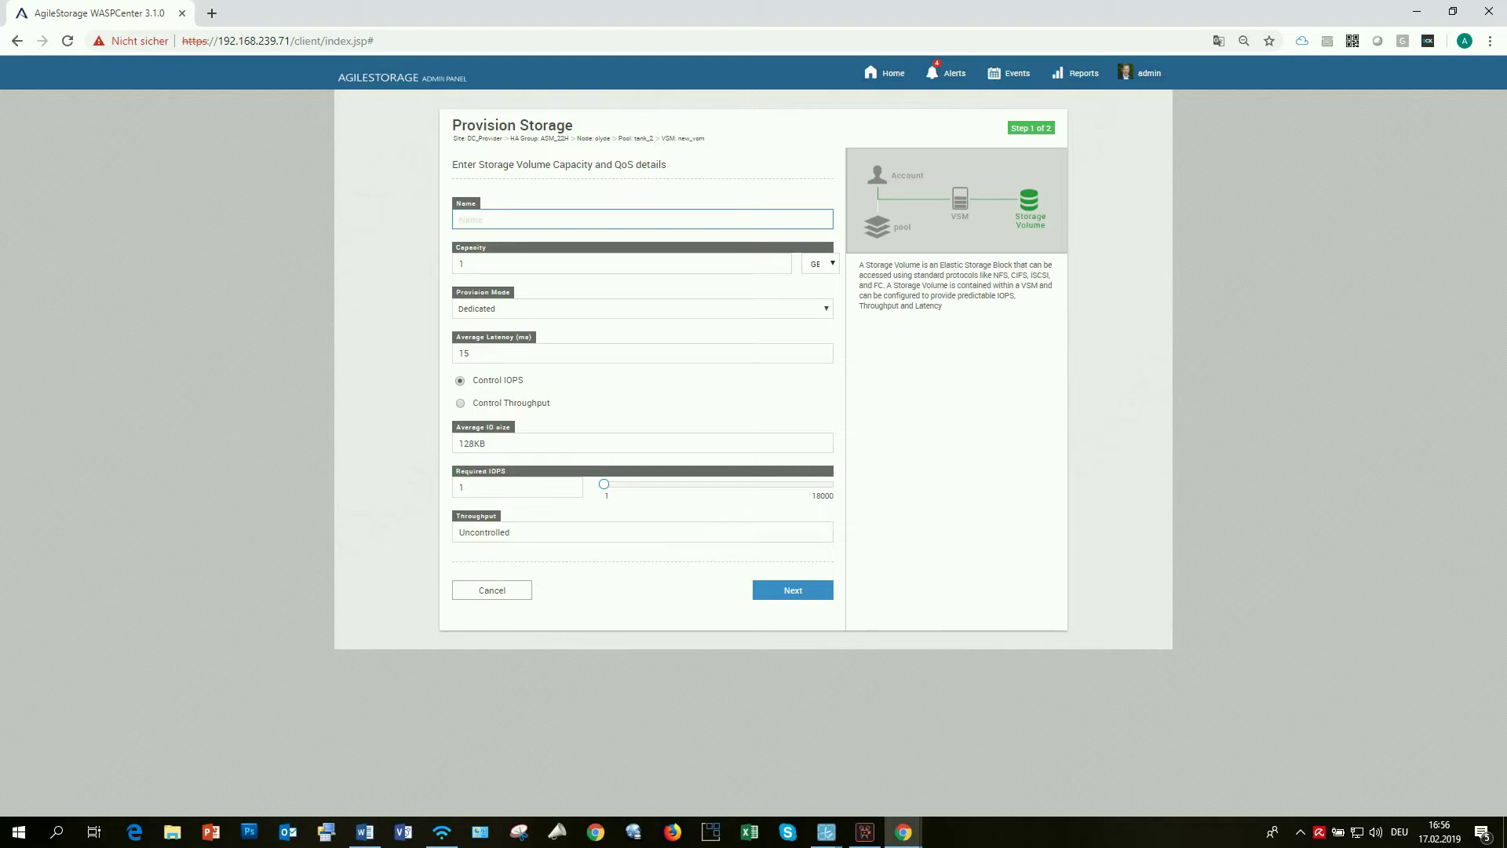
pyautogui.write('smb_new')
pyautogui.press('Tab')
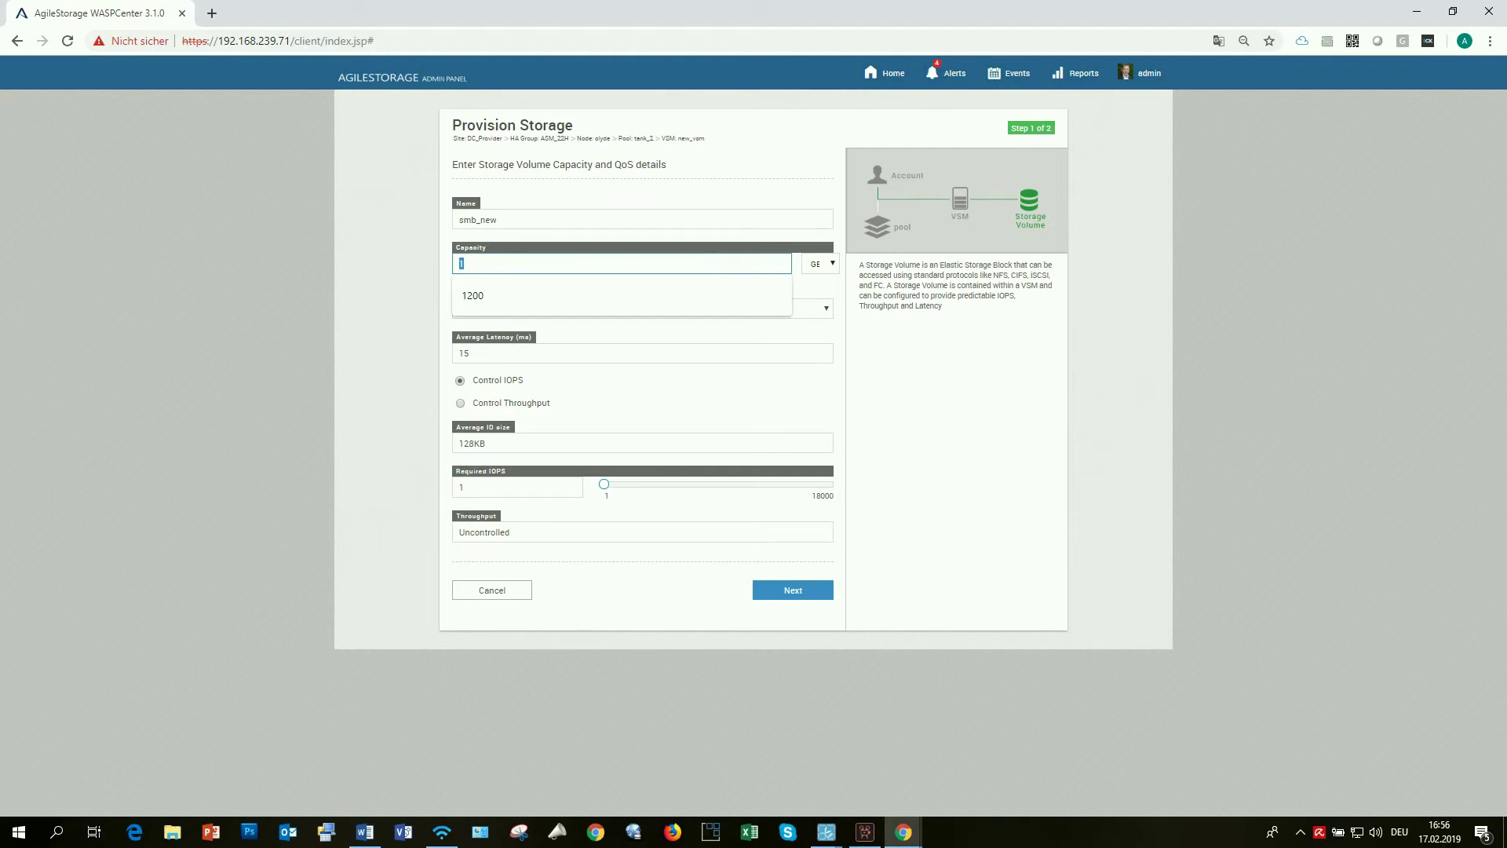
pyautogui.write('600')
pyautogui.press('Tab')
pyautogui.doubleClick(517, 487)
pyautogui.write('2500')
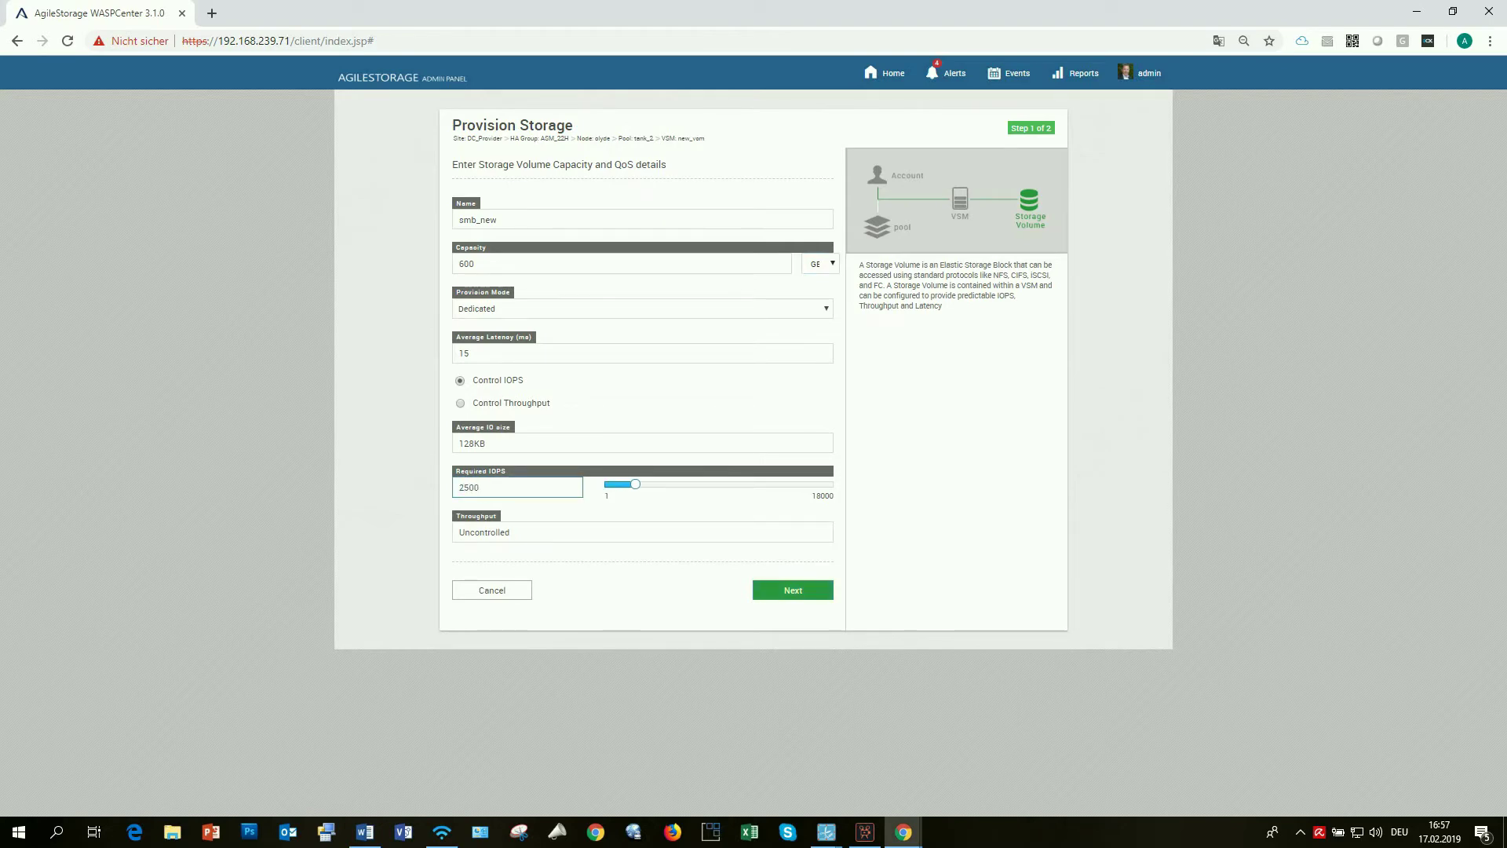
pyautogui.click(793, 589)
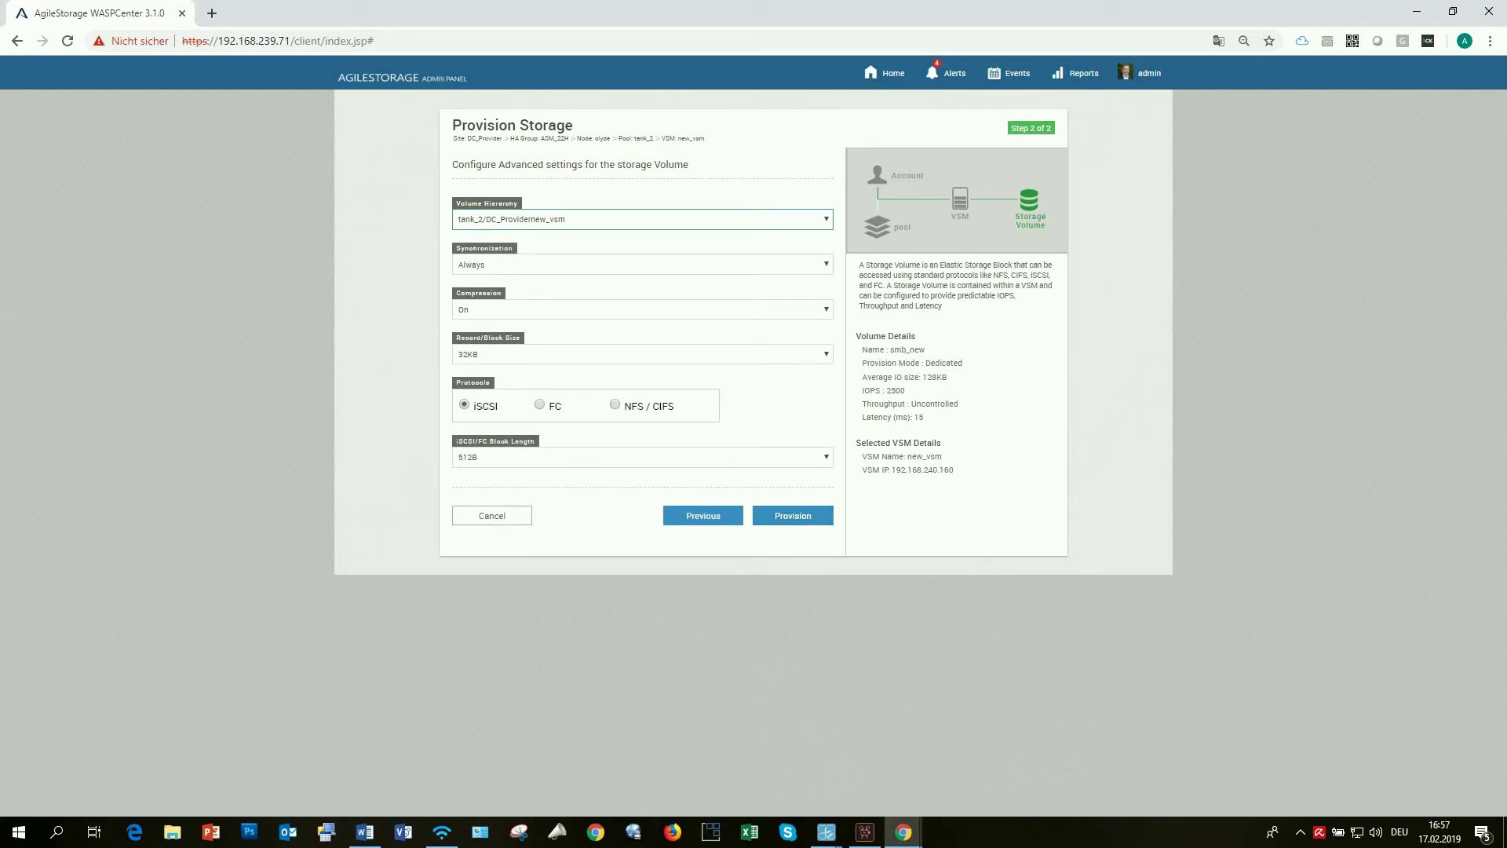
# - Set the volume's synchronization to Standard and its protocol to CIFS
pyautogui.click(642, 265)
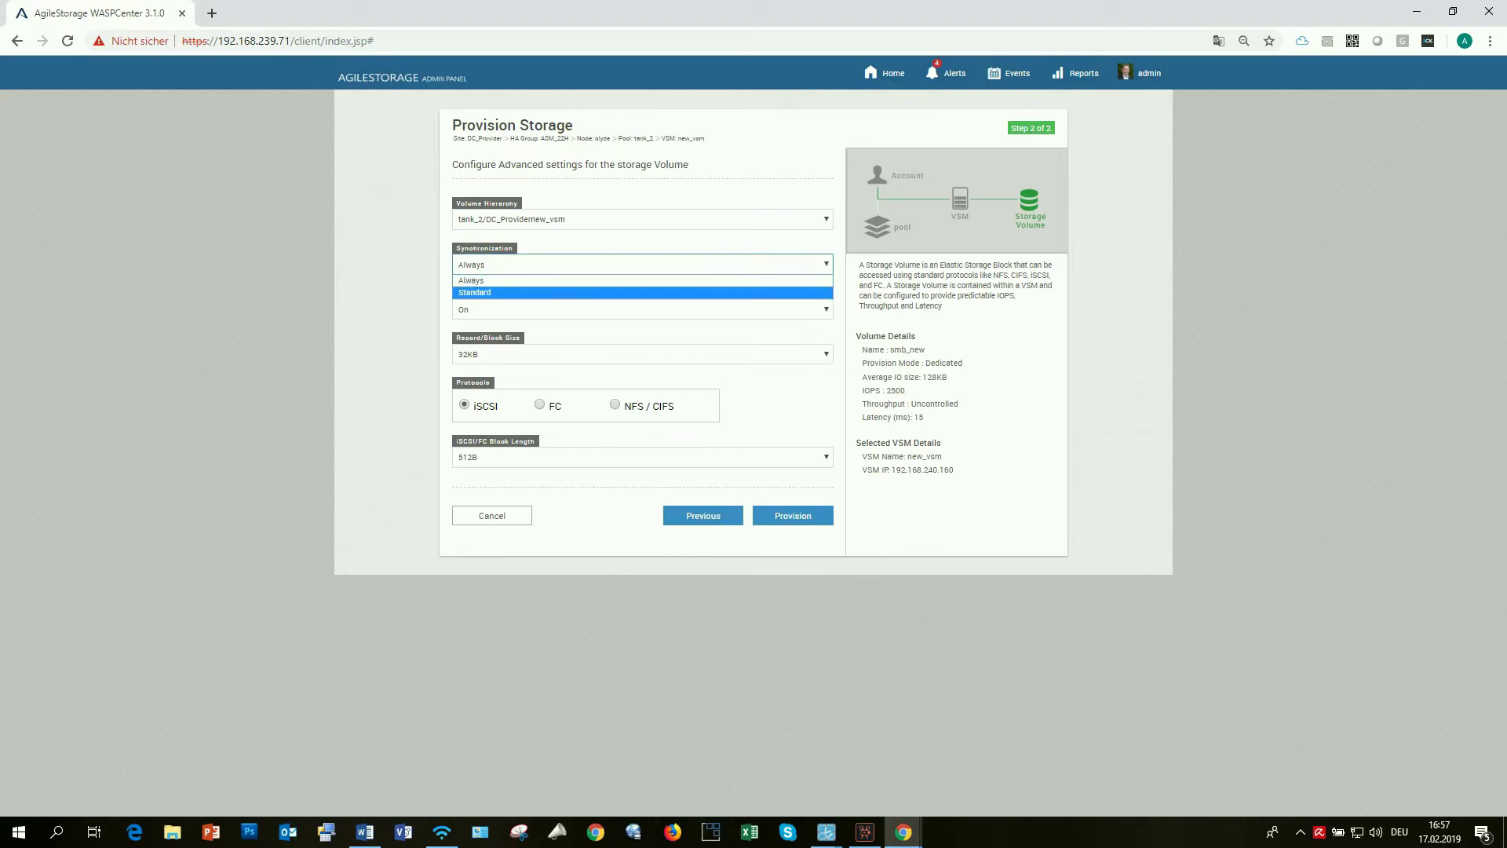
pyautogui.click(642, 293)
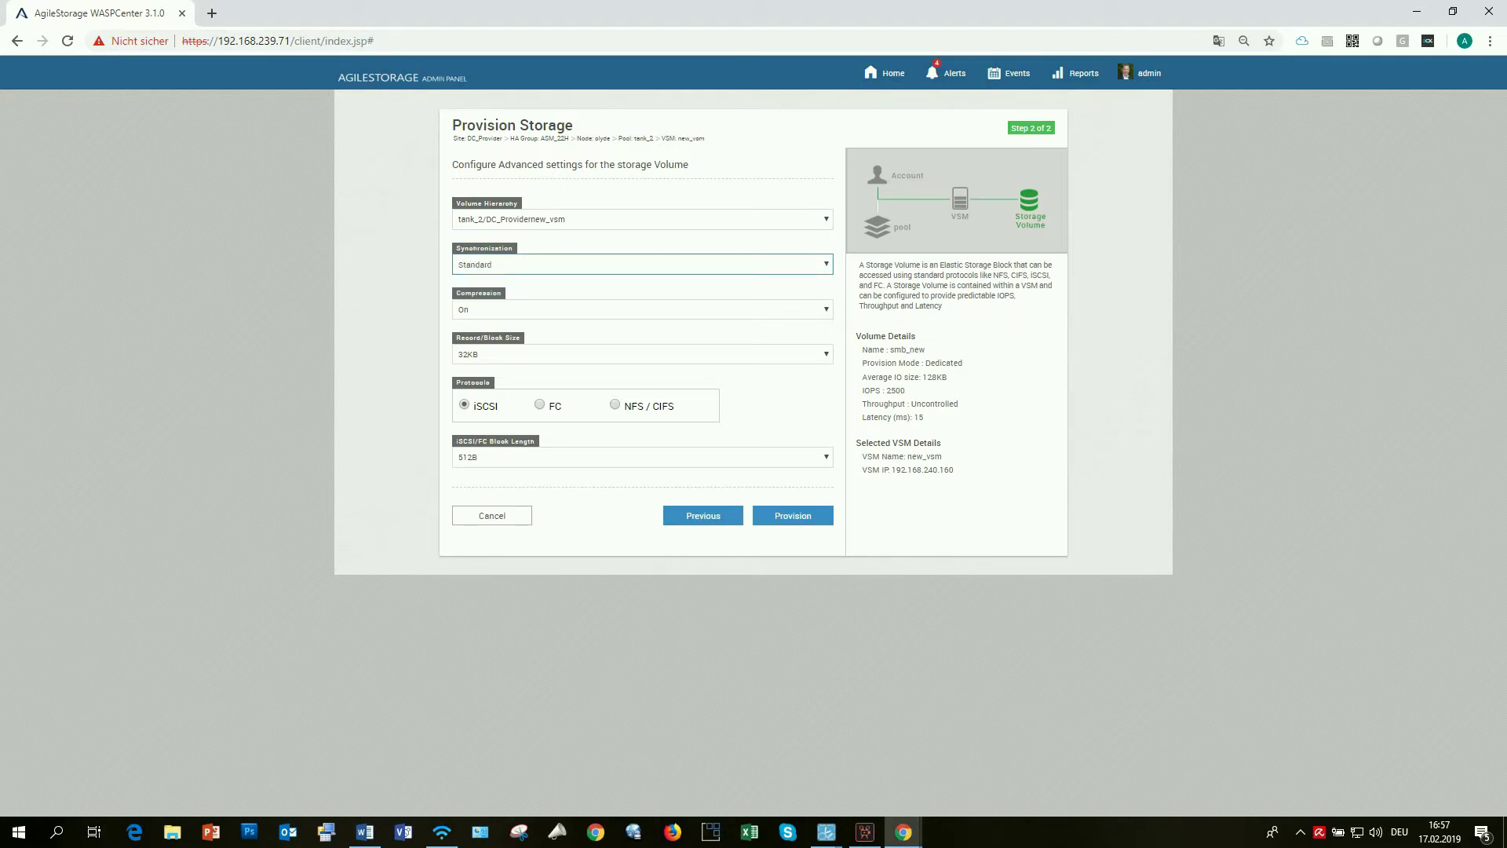
pyautogui.click(614, 404)
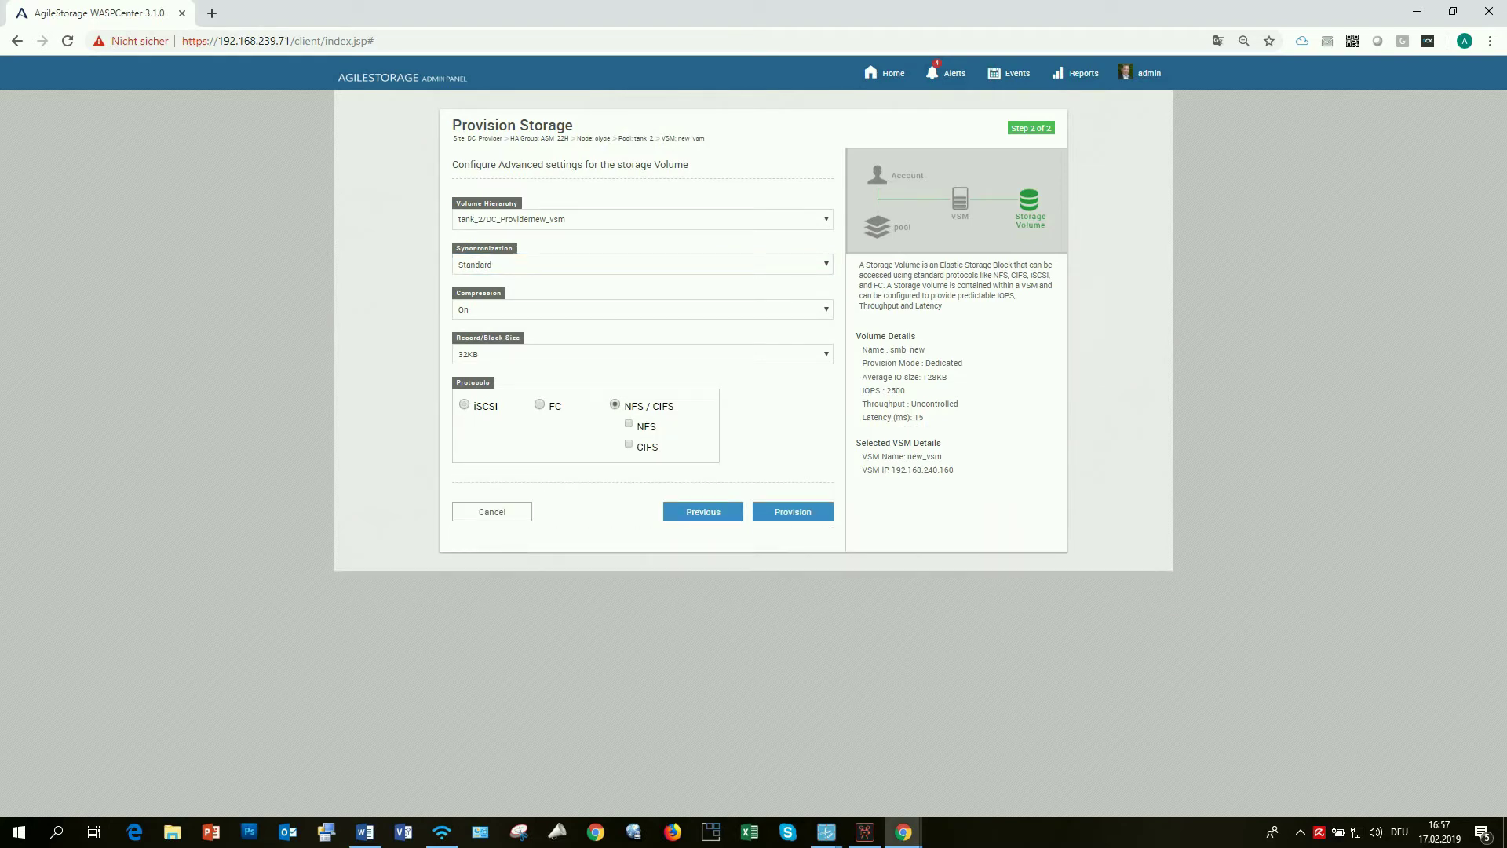
pyautogui.click(628, 445)
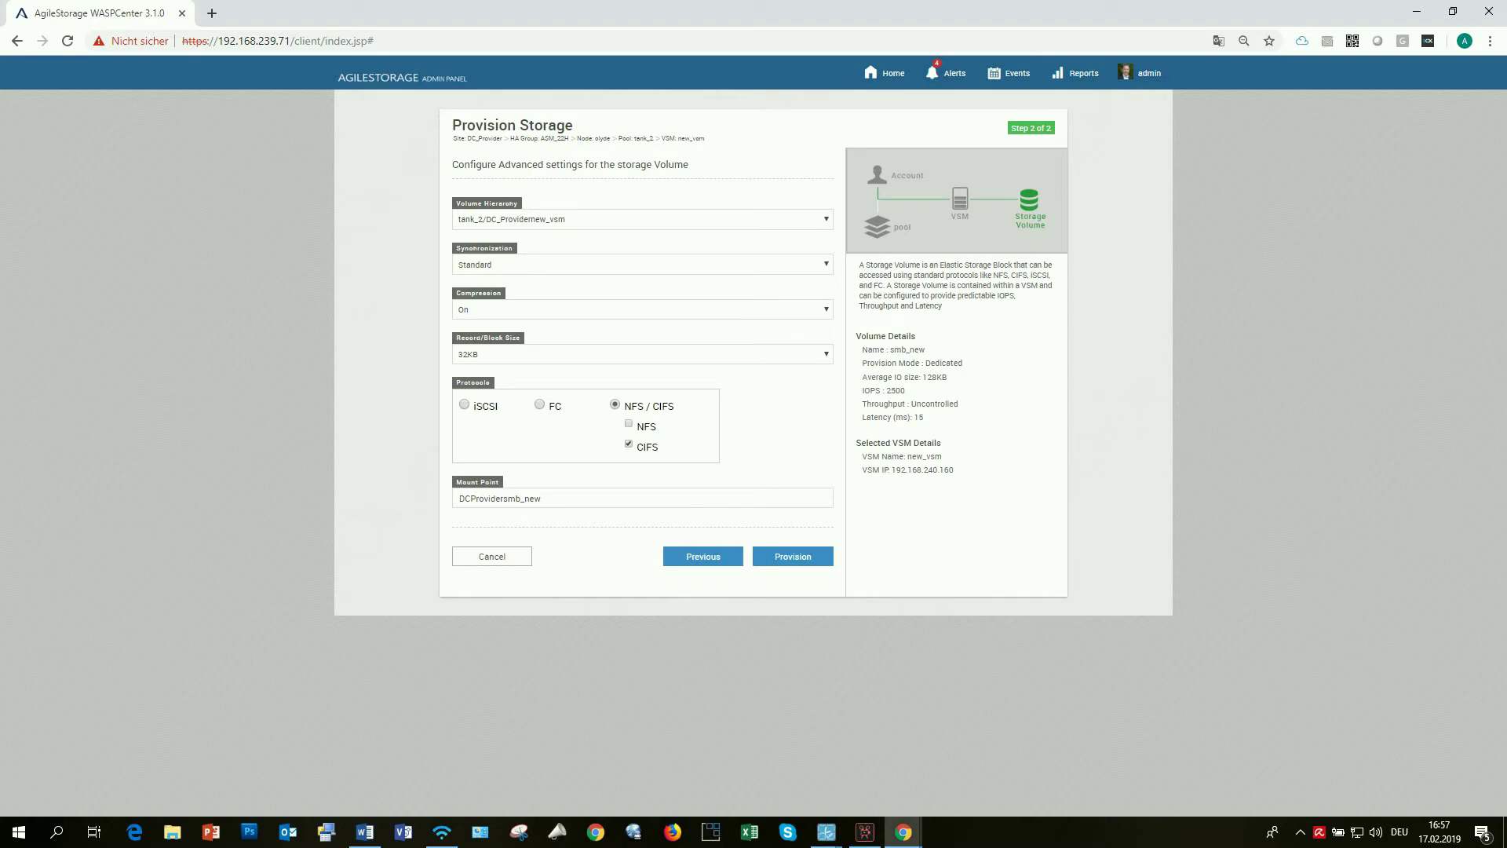
# - Shorten the volume's mount point to smb_new and provision the volume
pyautogui.moveTo(504, 499); pyautogui.dragTo(457, 498)
pyautogui.press('BackSpace')
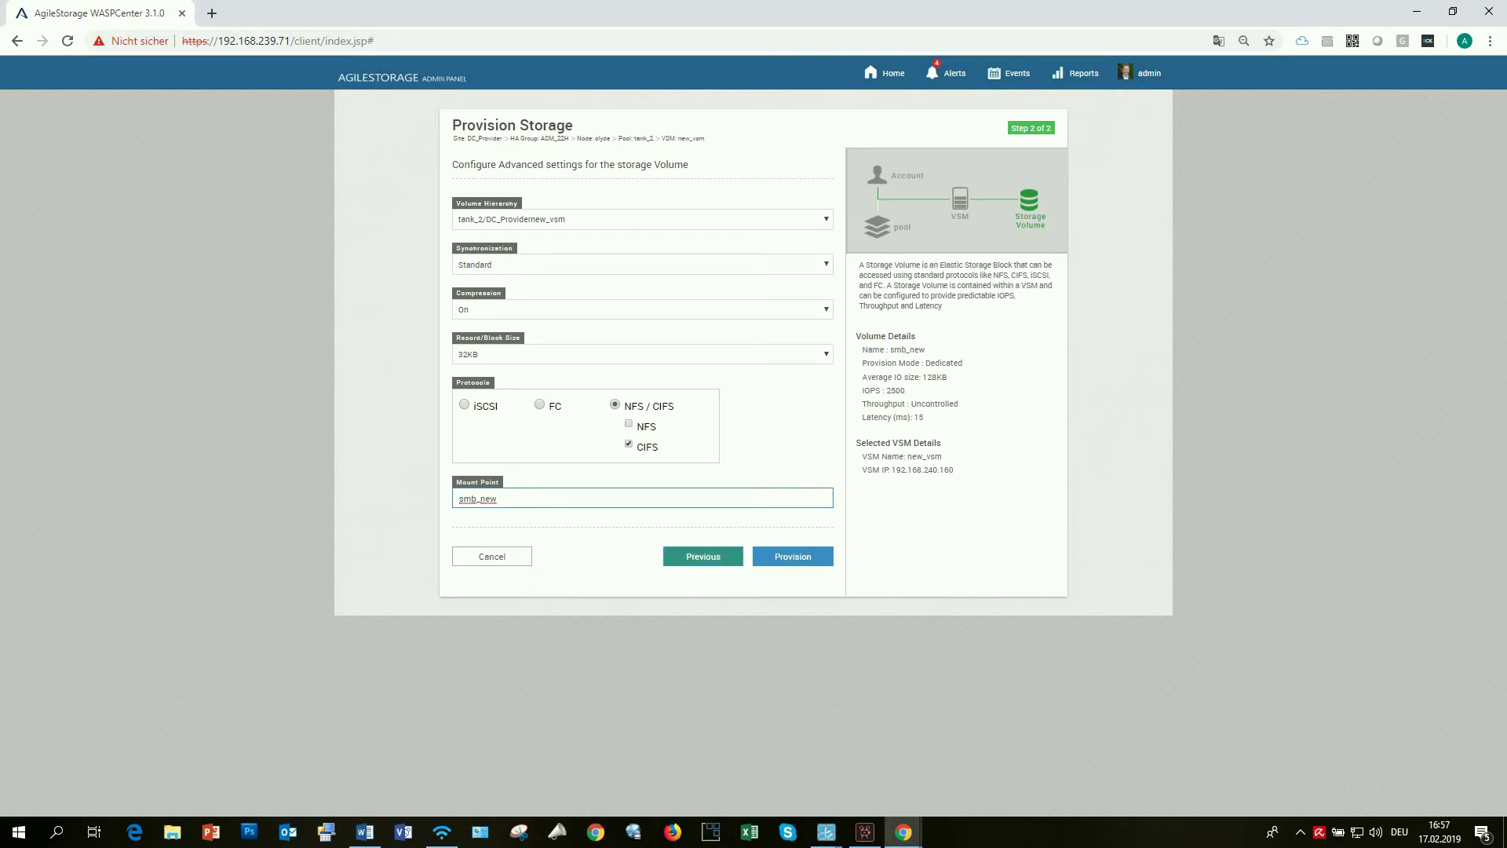
pyautogui.click(793, 556)
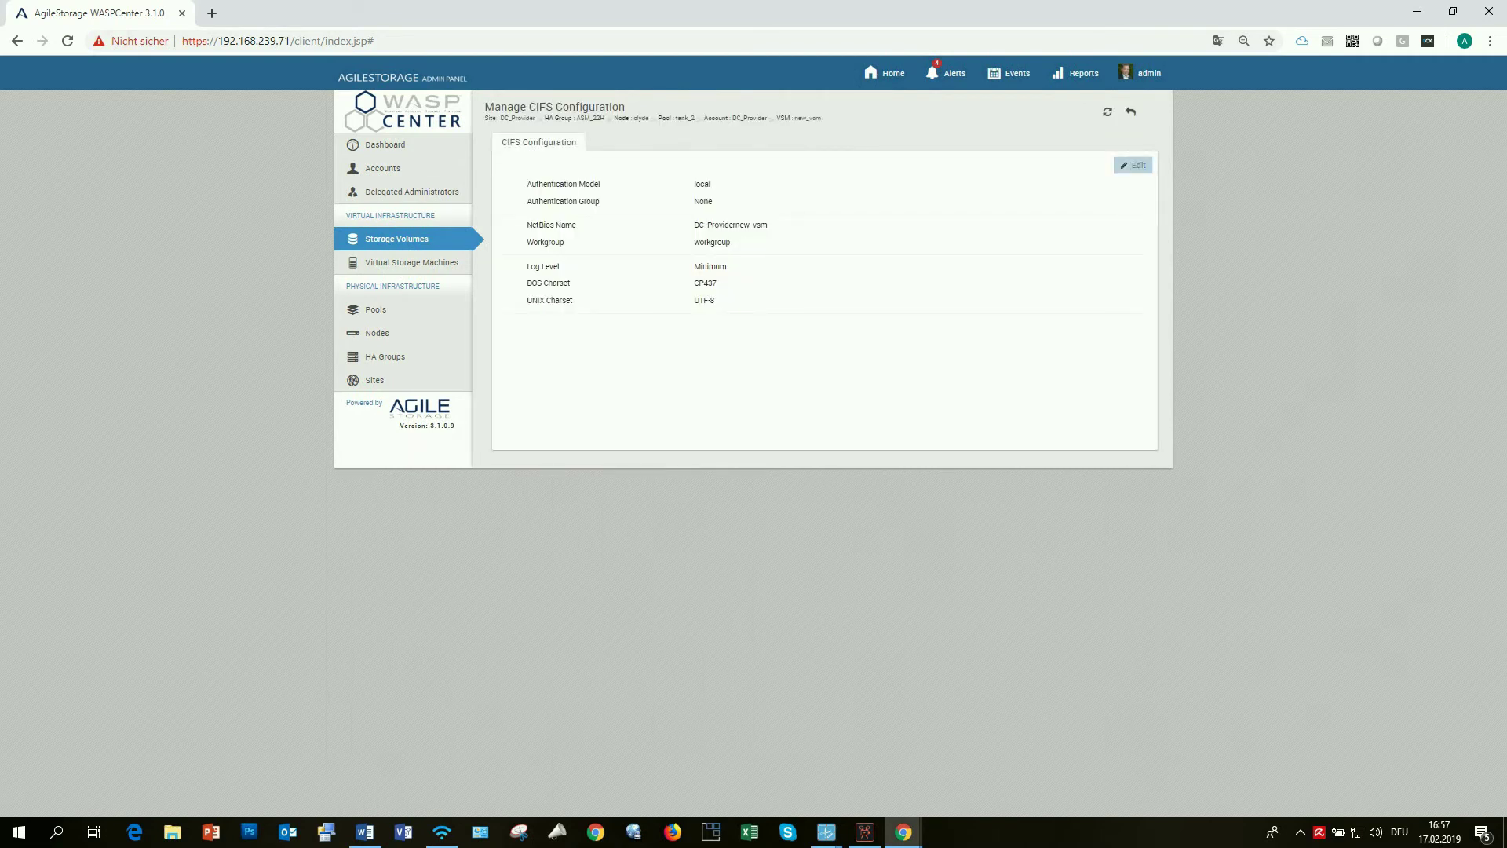
# - Edit the CIFS configuration, keeping the local authentication model and setting the authentication group to dc_provider
pyautogui.click(1133, 165)
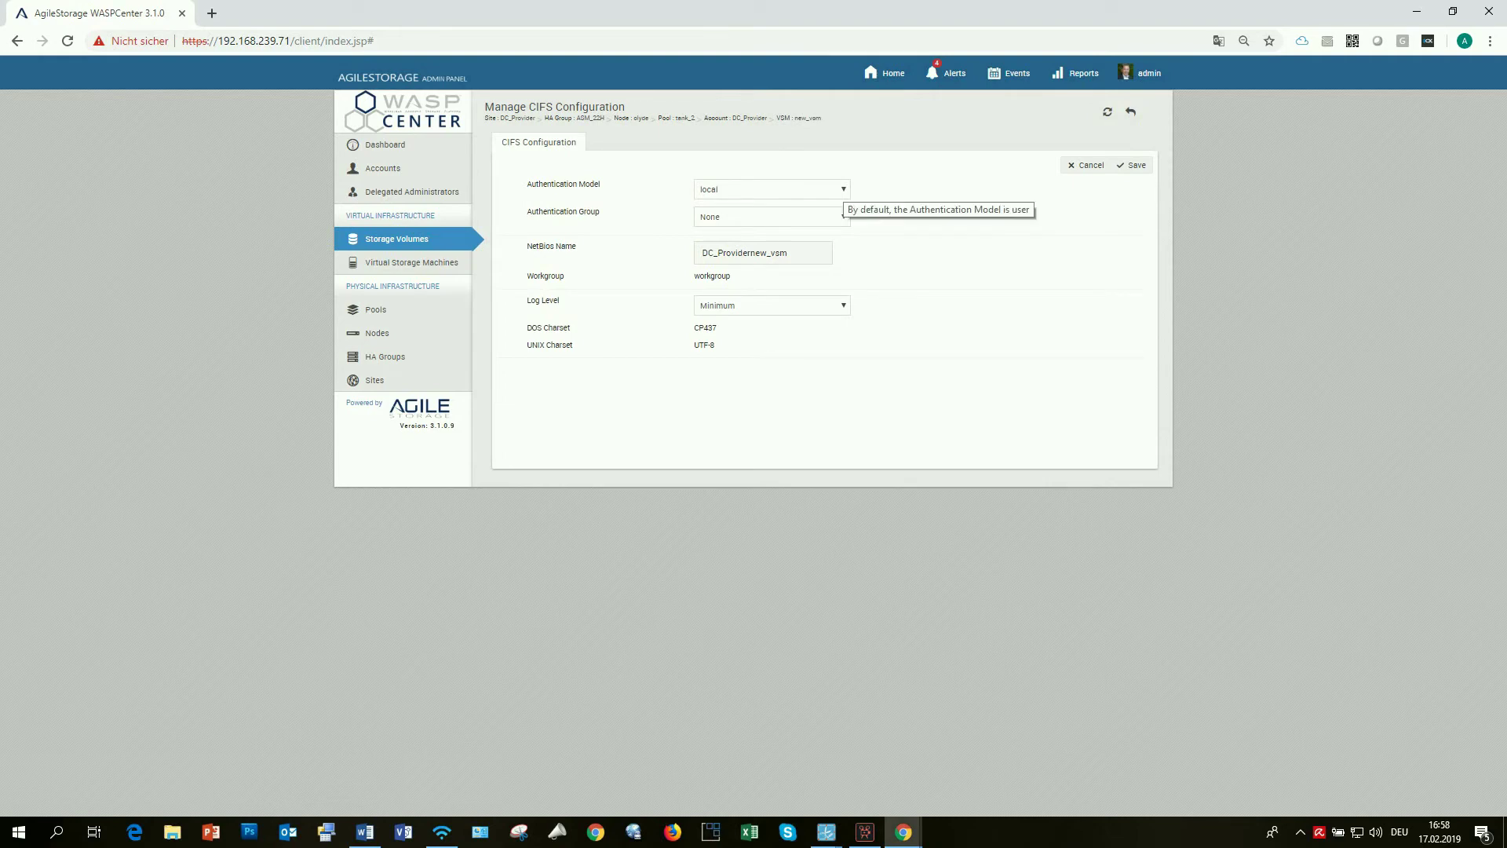
pyautogui.click(843, 189)
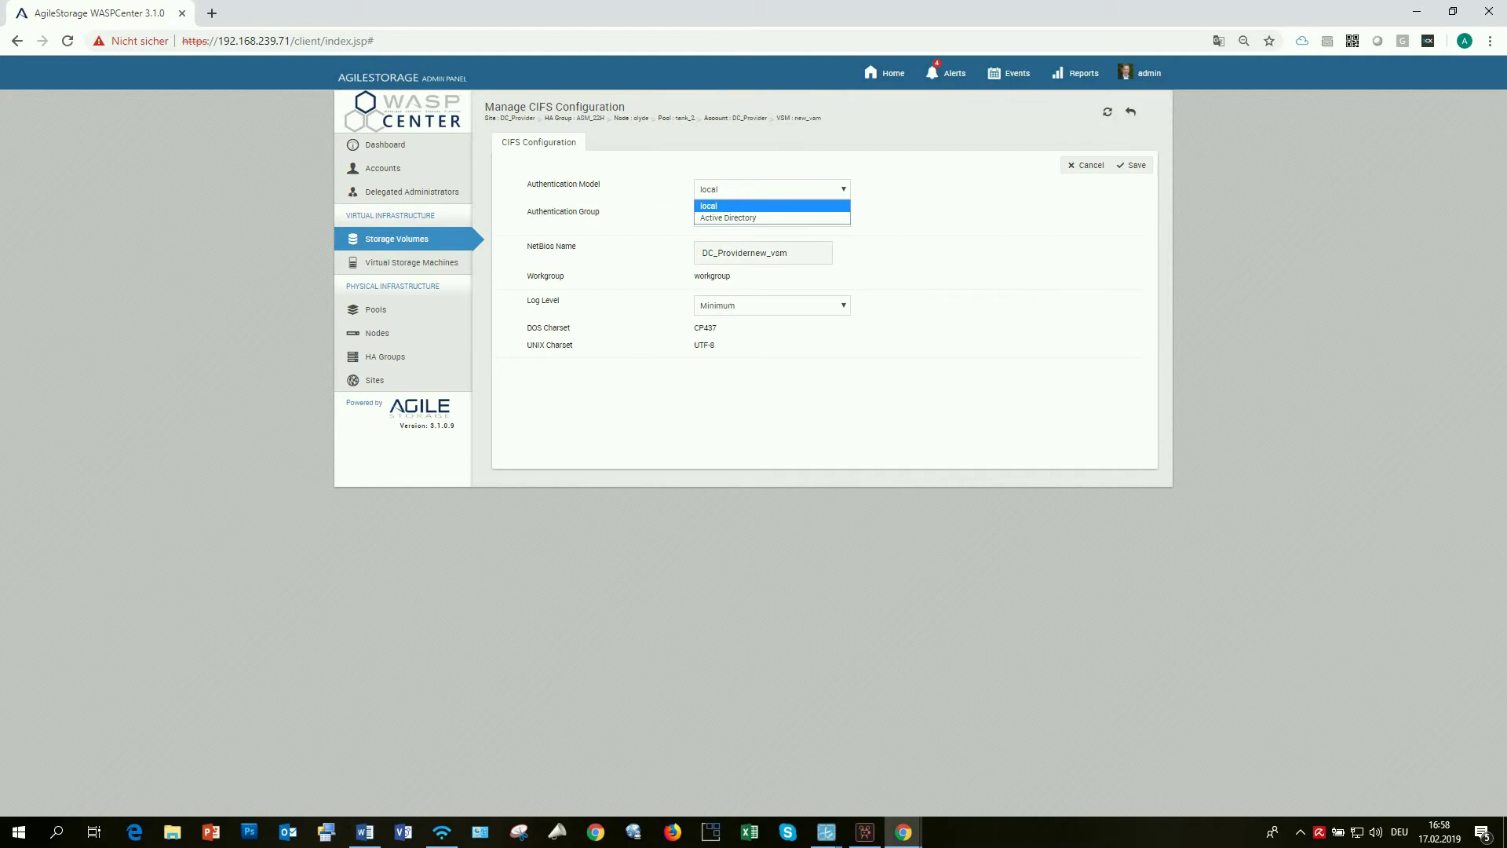
pyautogui.click(843, 189)
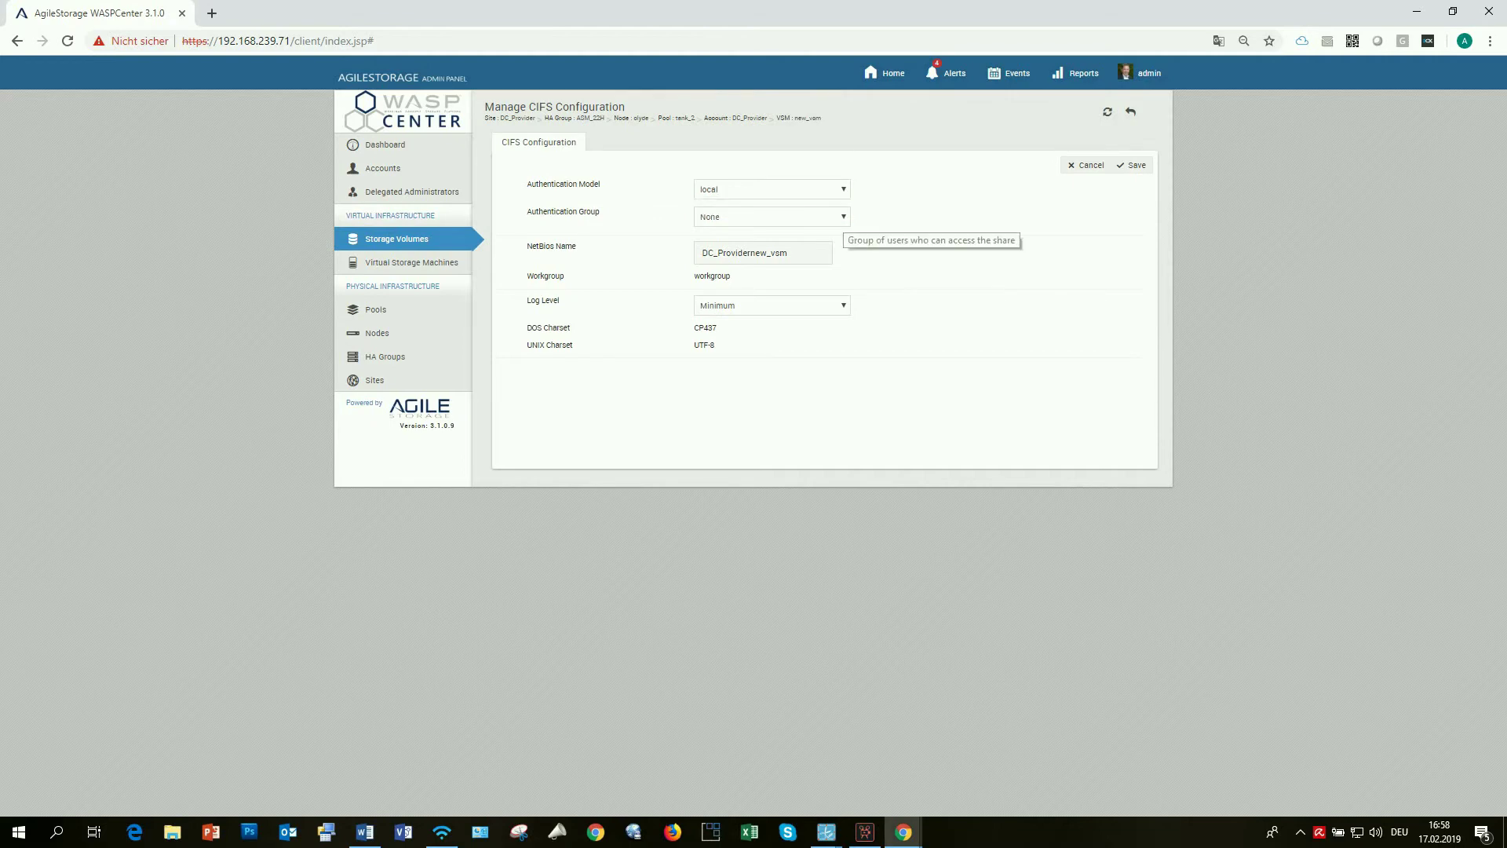
pyautogui.click(843, 216)
pyautogui.press('Down')
pyautogui.press('Return')
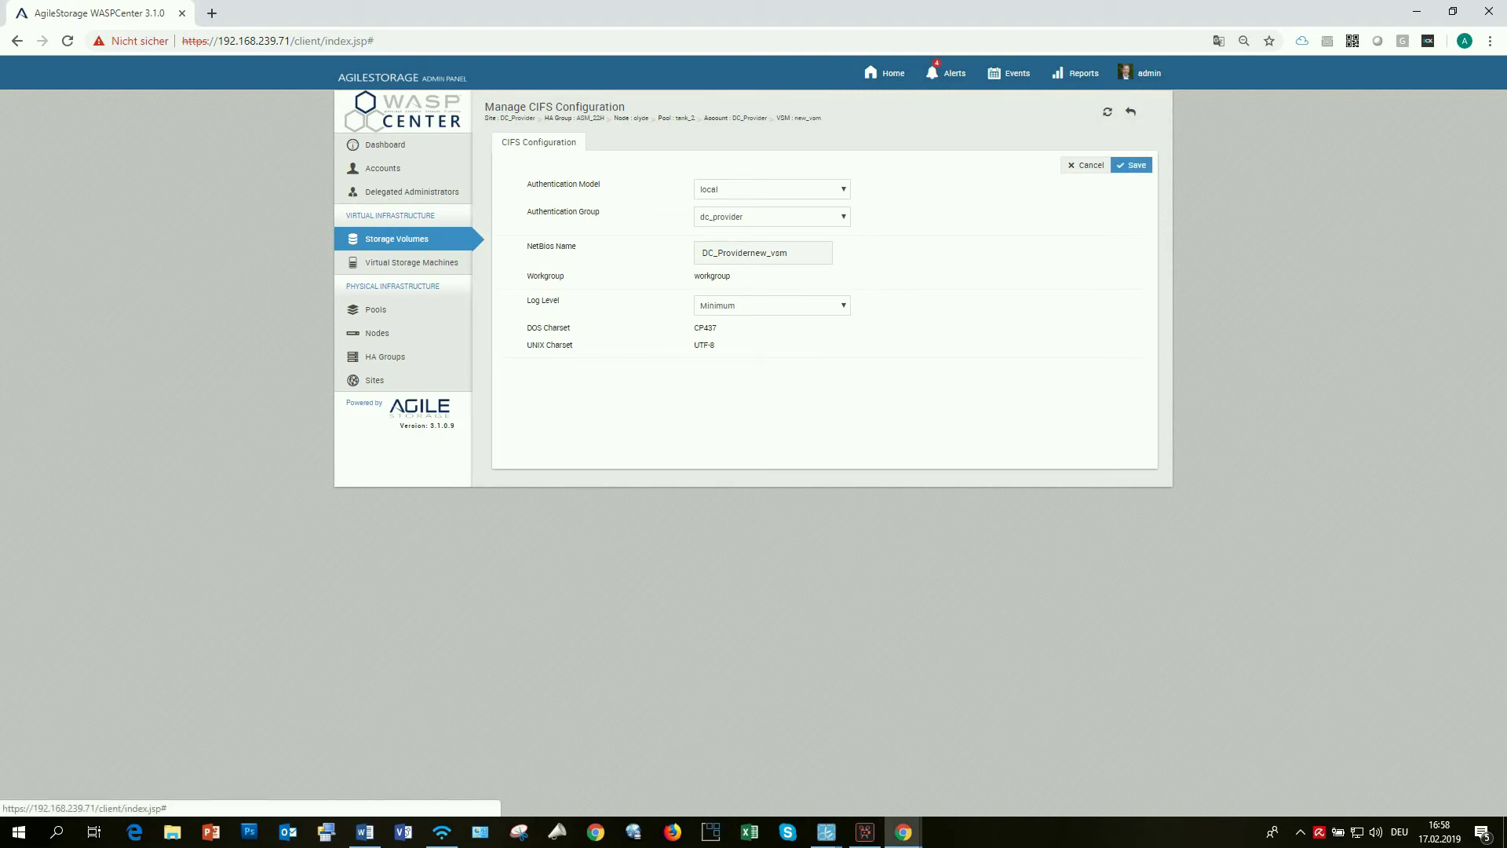
# - Shorten the NetBios name to new_vsm, then save and confirm the modified CIFS configuration
pyautogui.click(1131, 165)
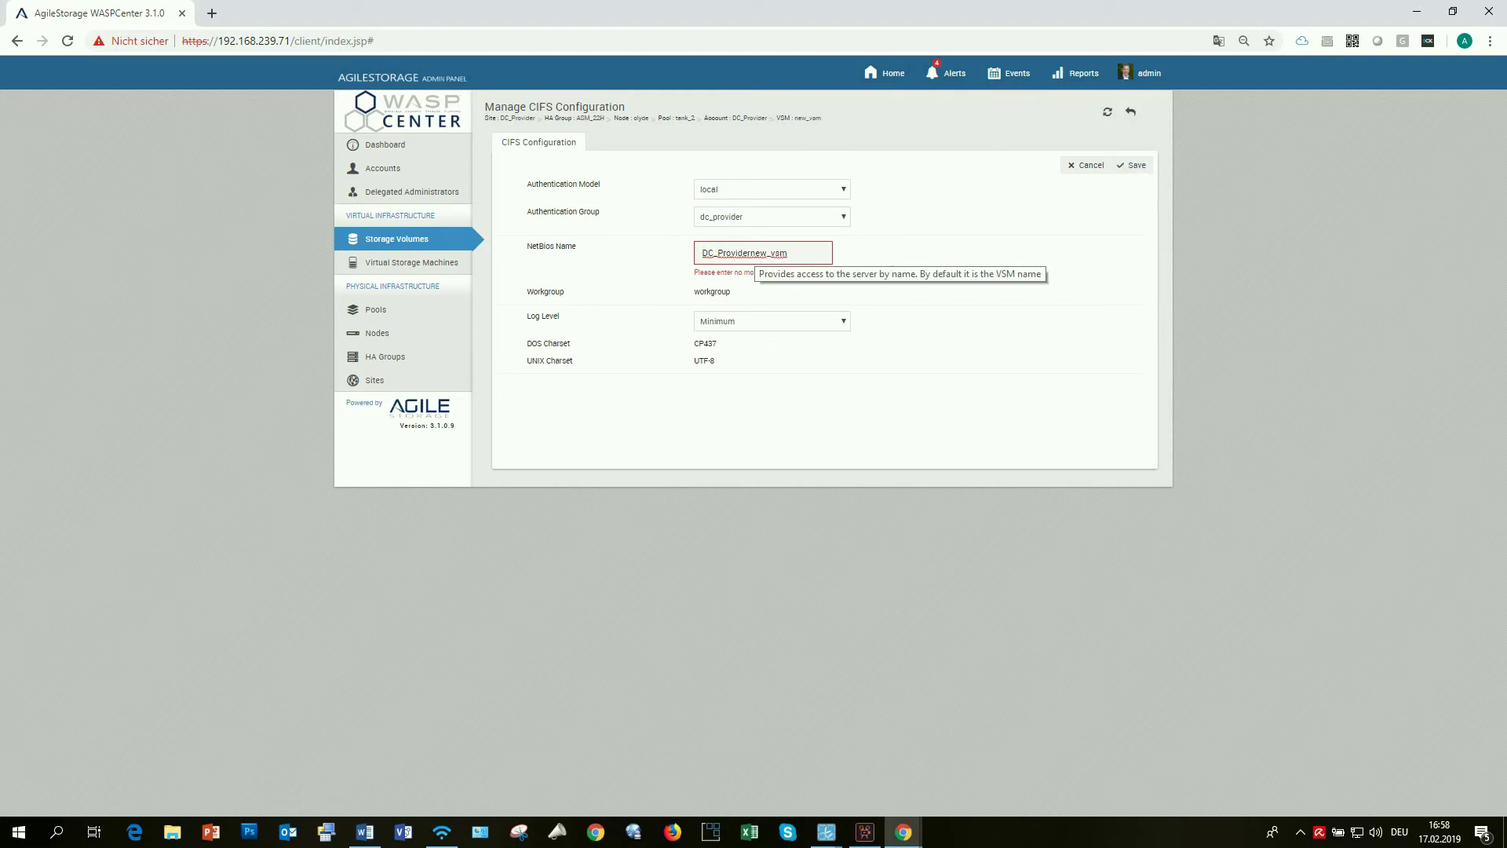
pyautogui.moveTo(751, 252); pyautogui.dragTo(702, 253)
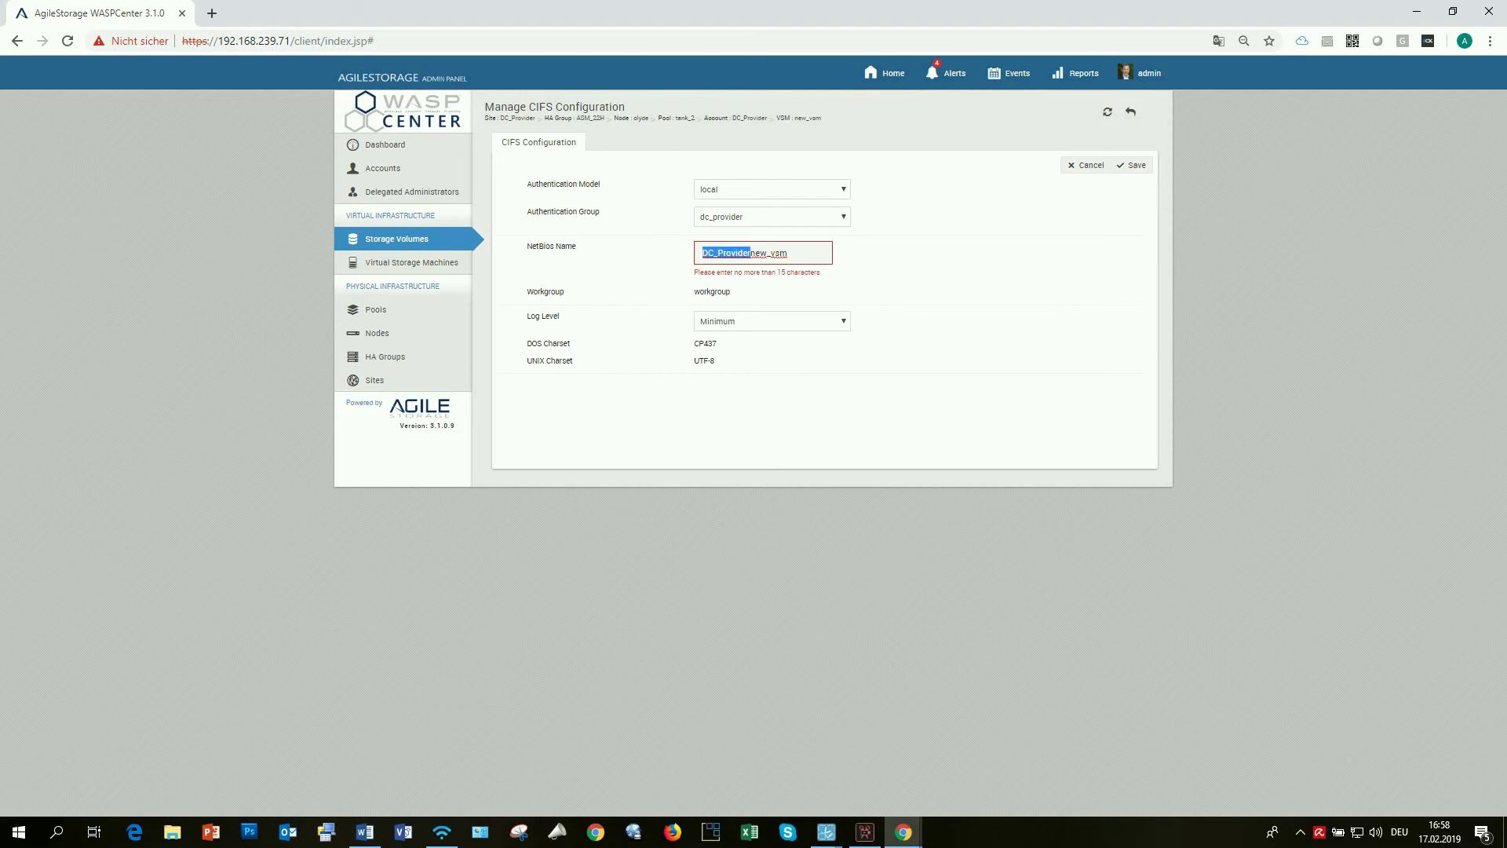
pyautogui.press('BackSpace')
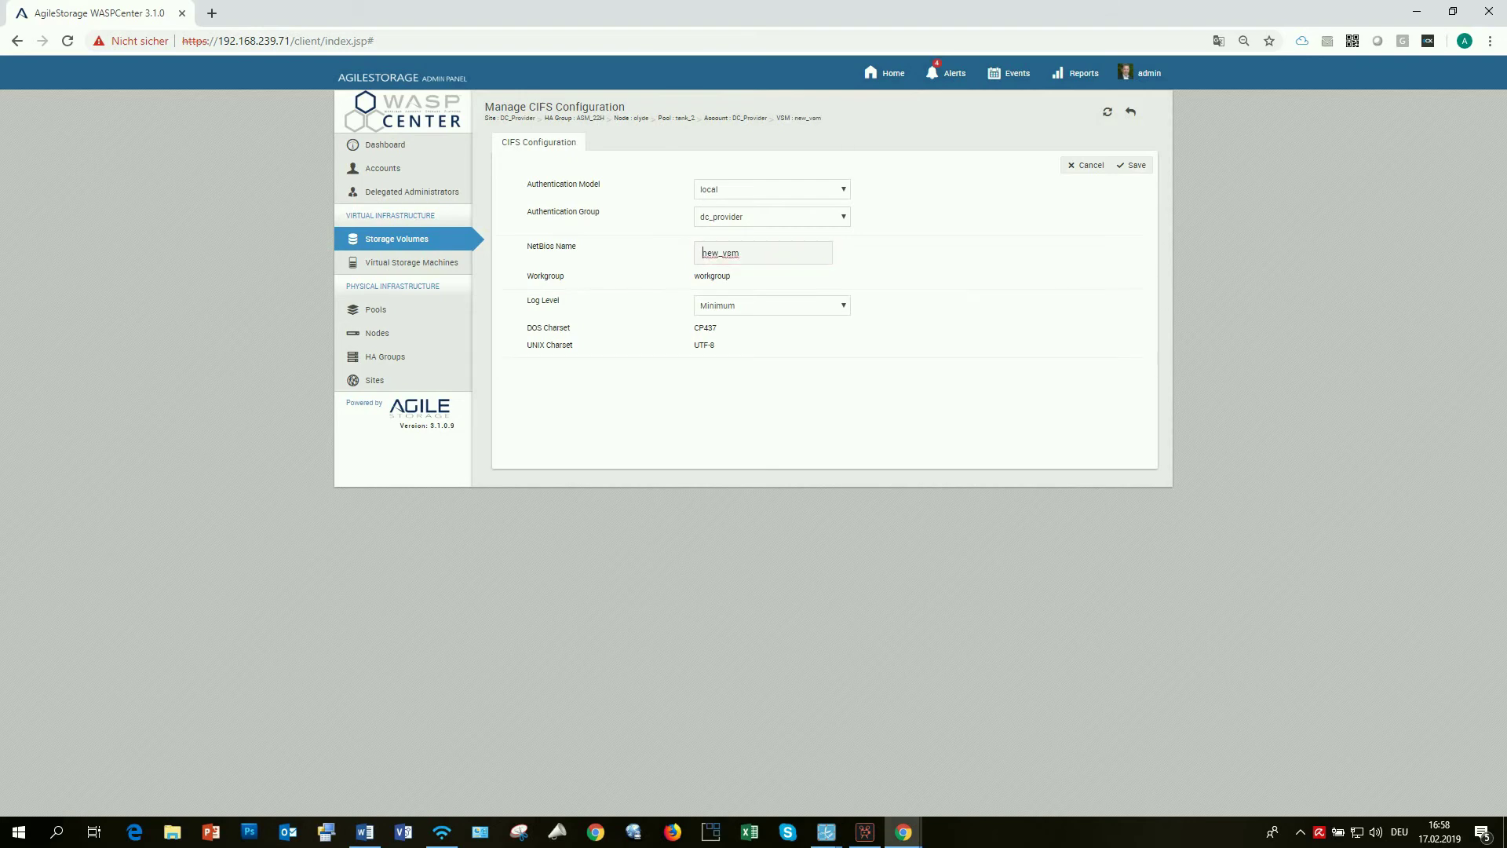
pyautogui.click(1131, 165)
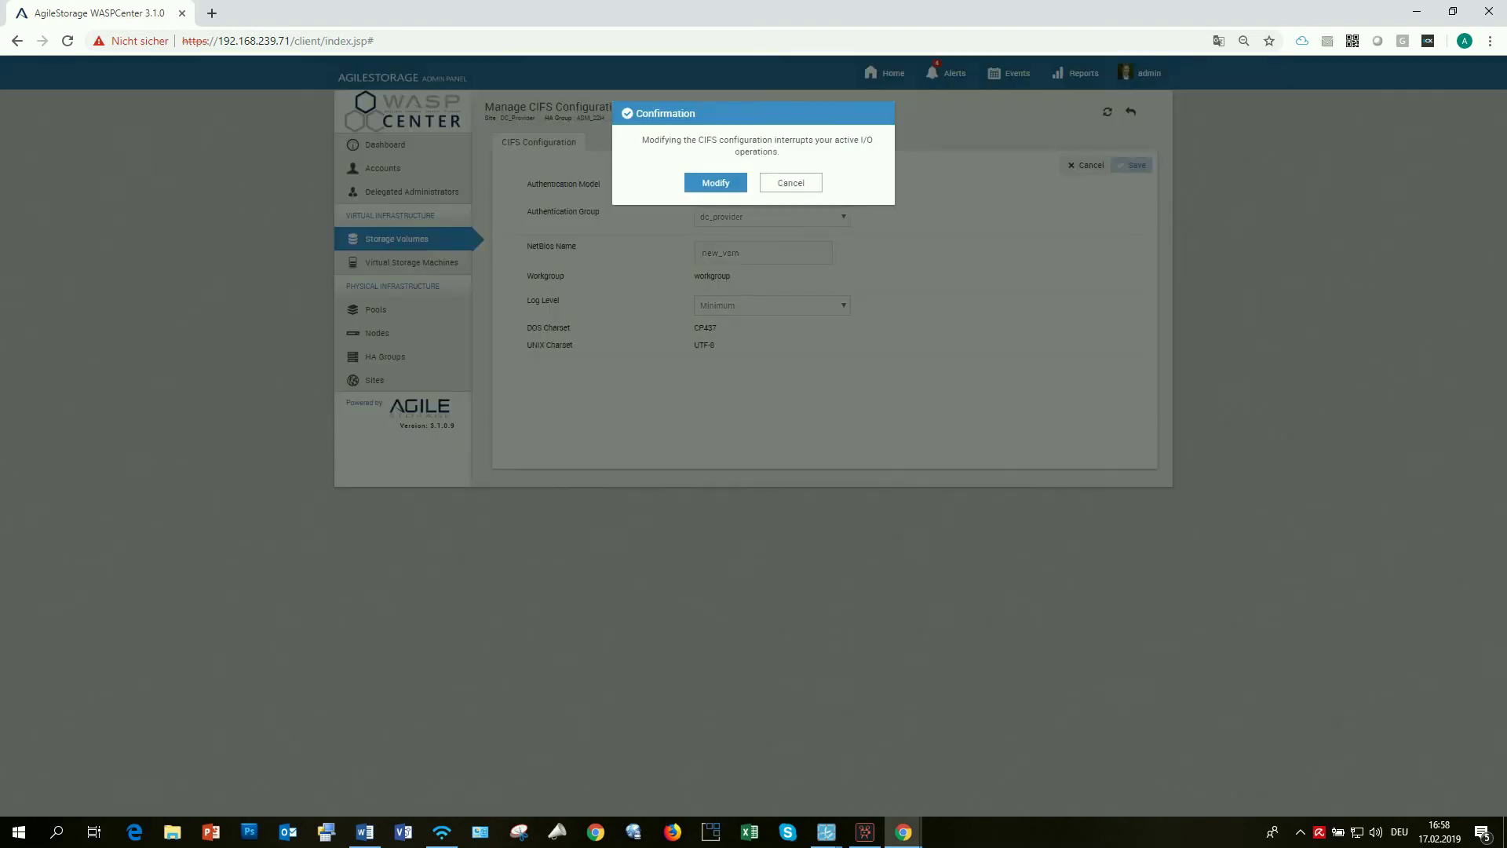
pyautogui.click(715, 182)
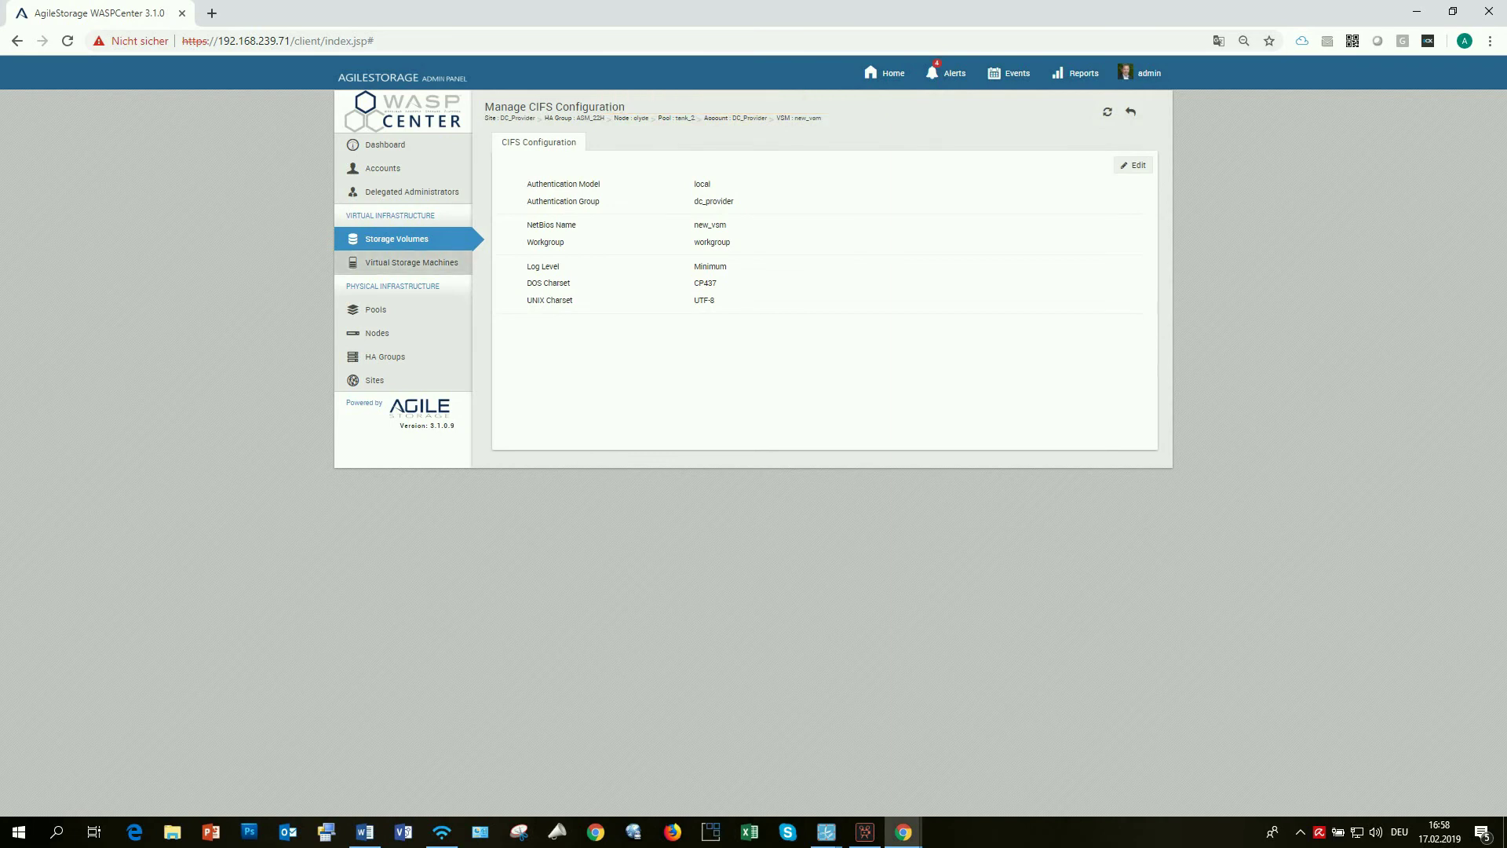
# - Provision a second storage volume named new_iSCSI on new_vsm with the iSCSI protocol and a 512B block length
pyautogui.click(411, 262)
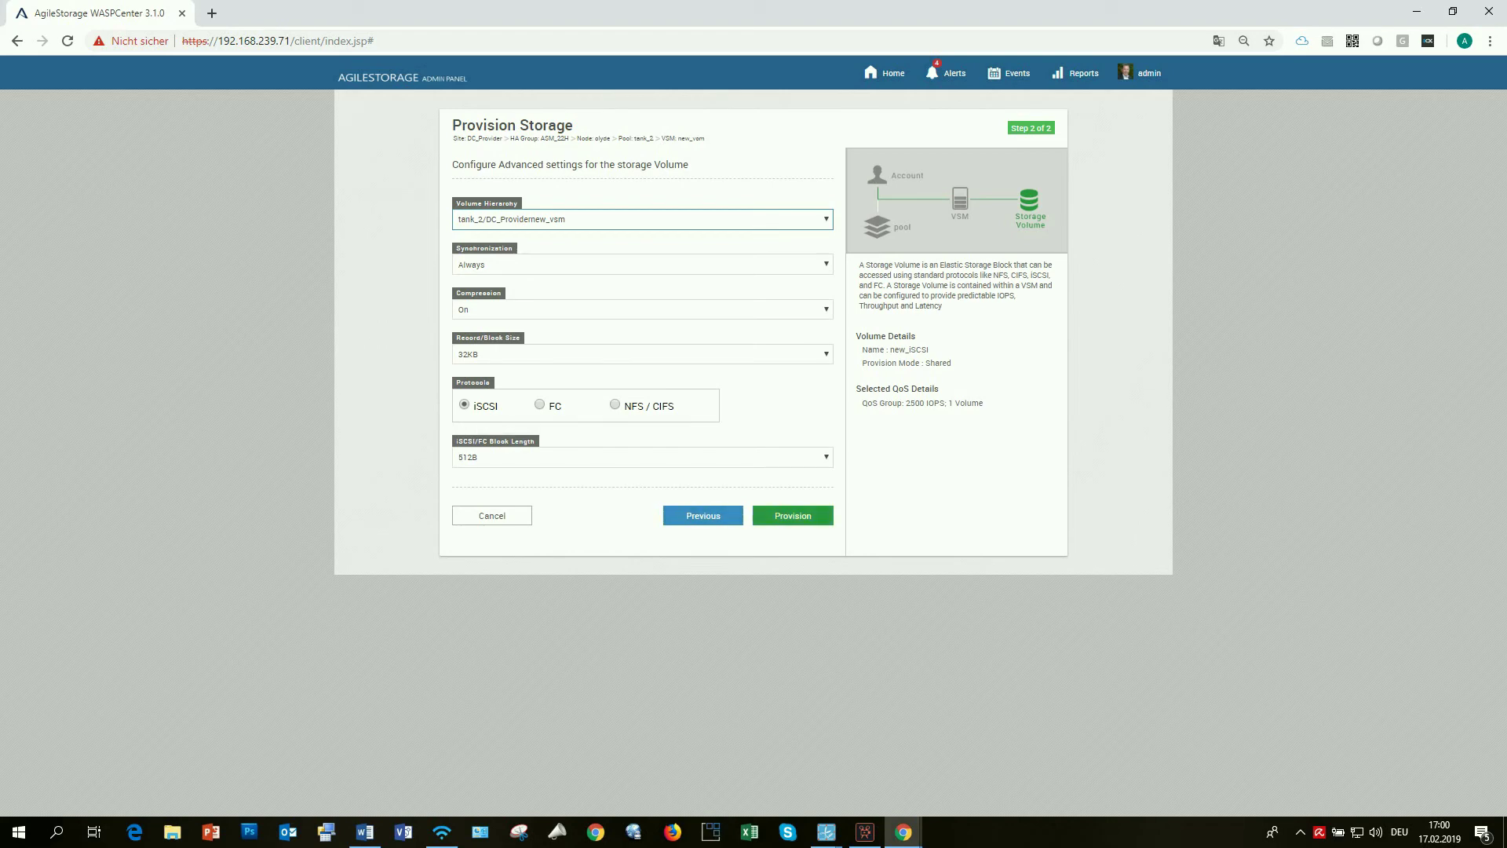
pyautogui.click(792, 516)
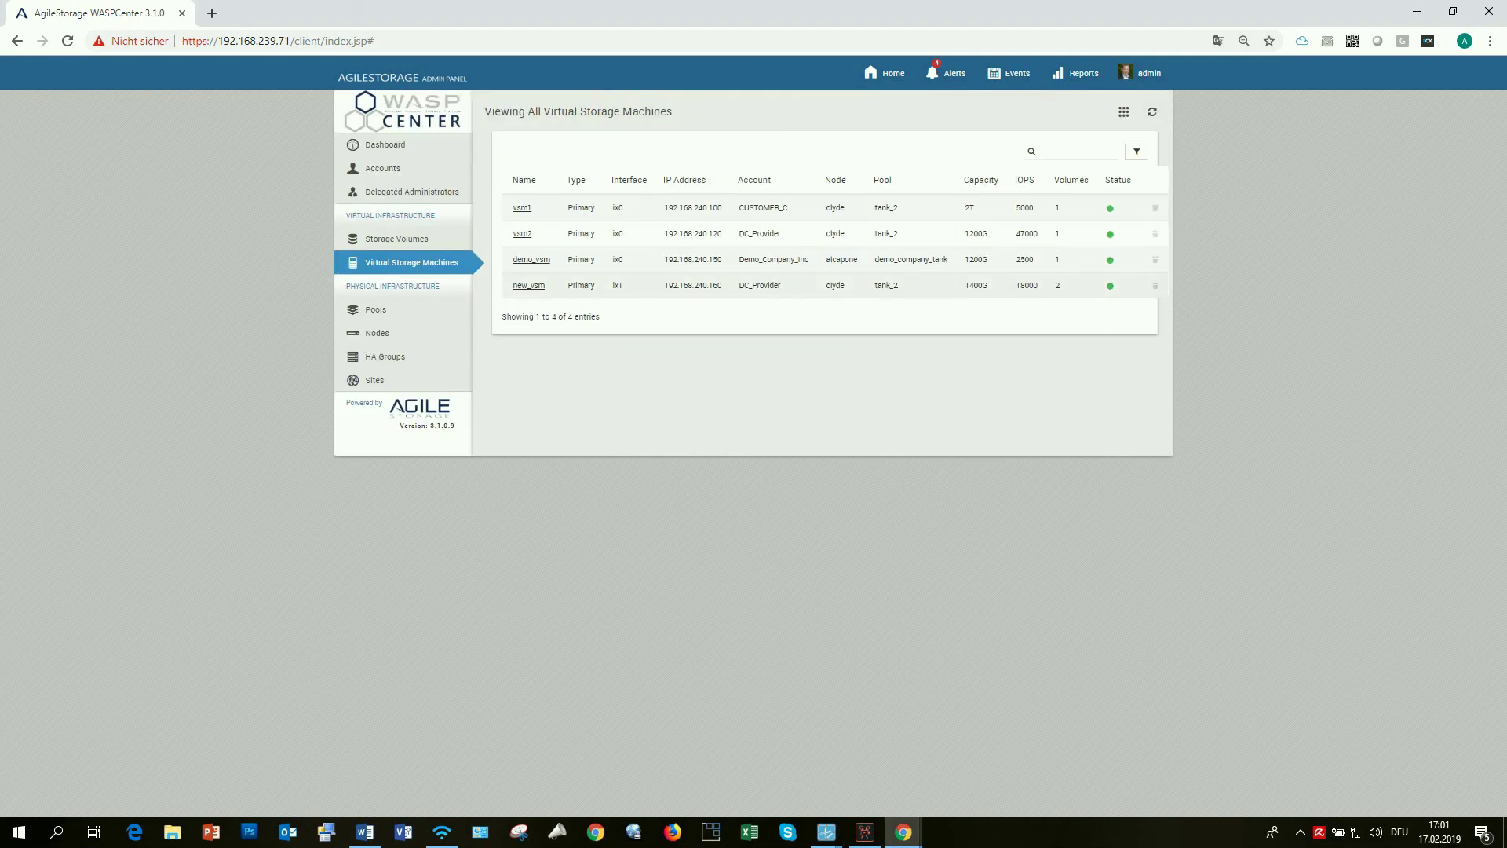
# - Open the details of the new_vsm virtual storage machine
pyautogui.click(529, 286)
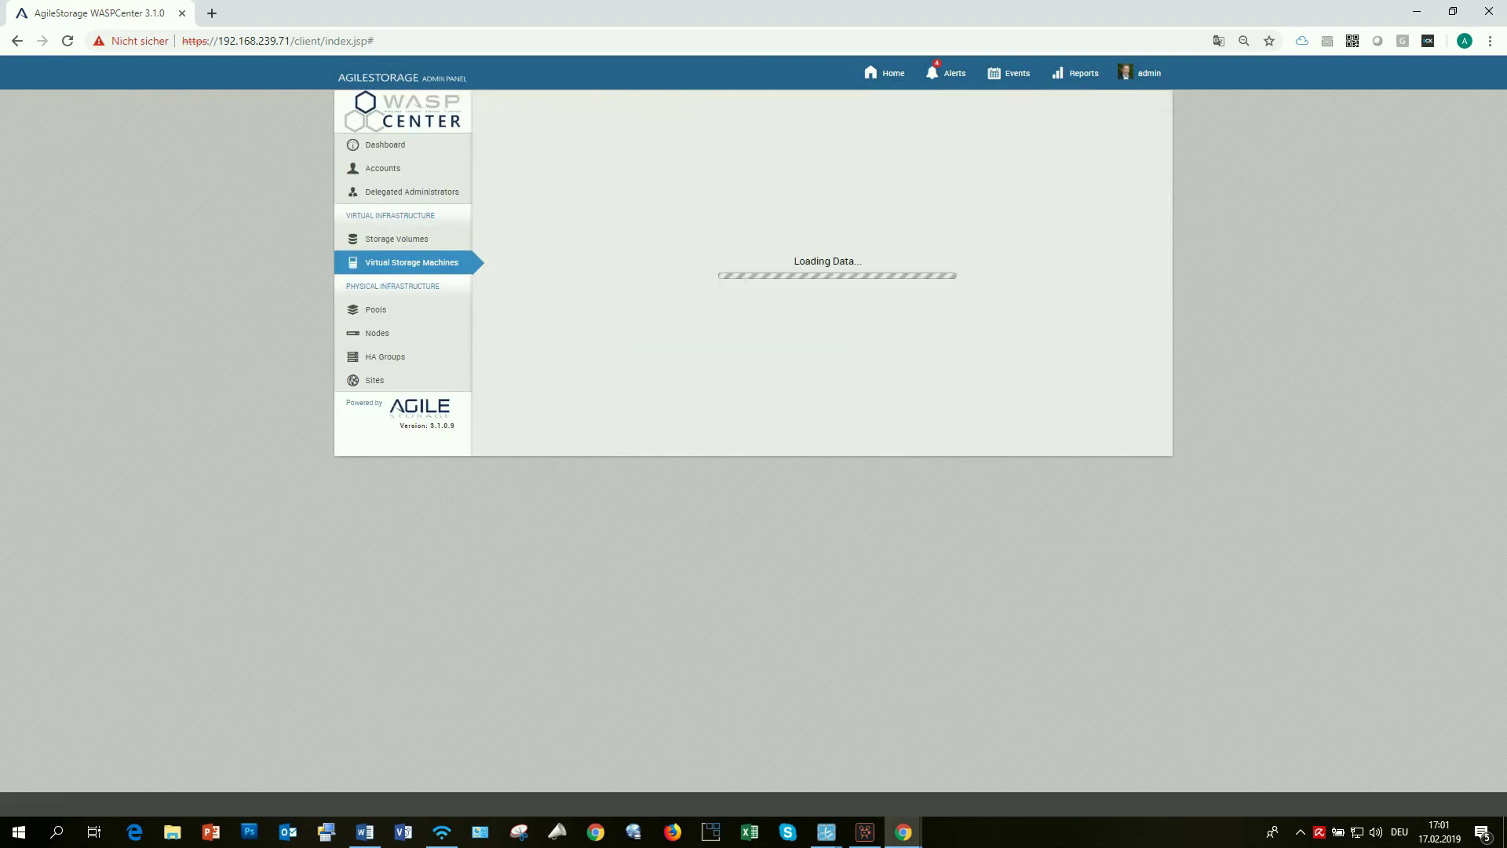